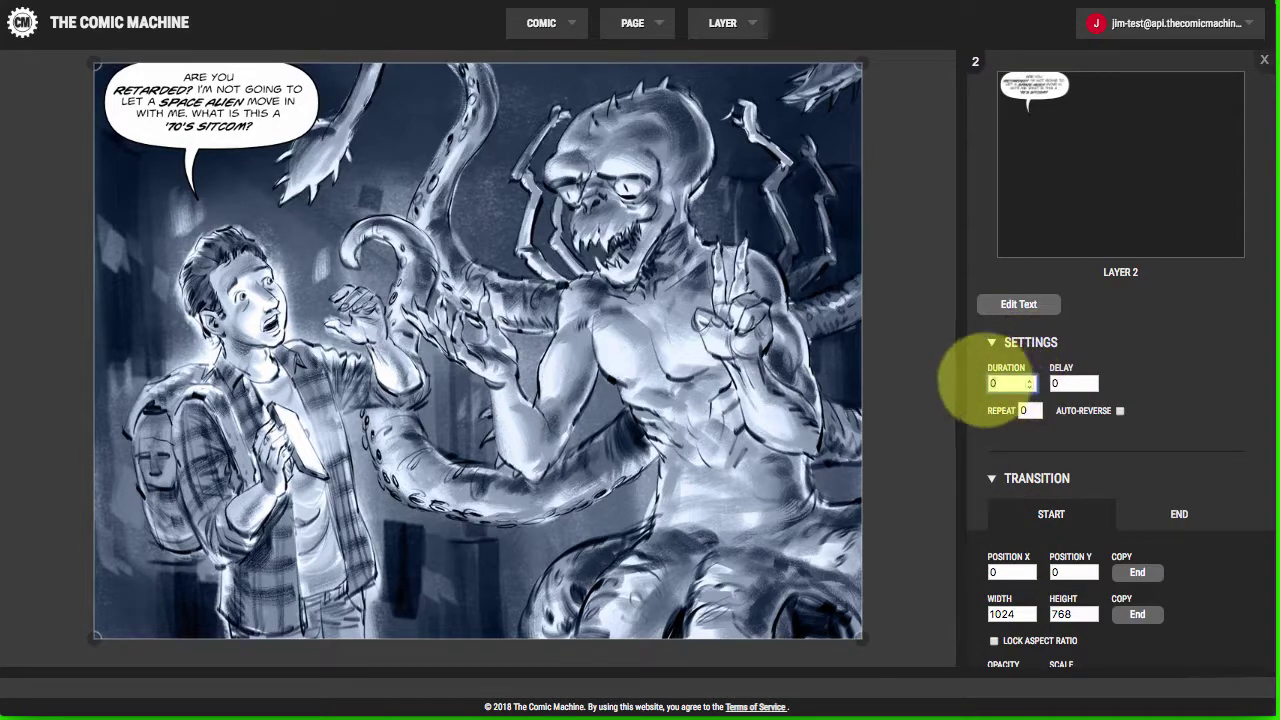
Step: Set the first speech bubble layer's duration to .5 and its start opacity to 0
text(.5)
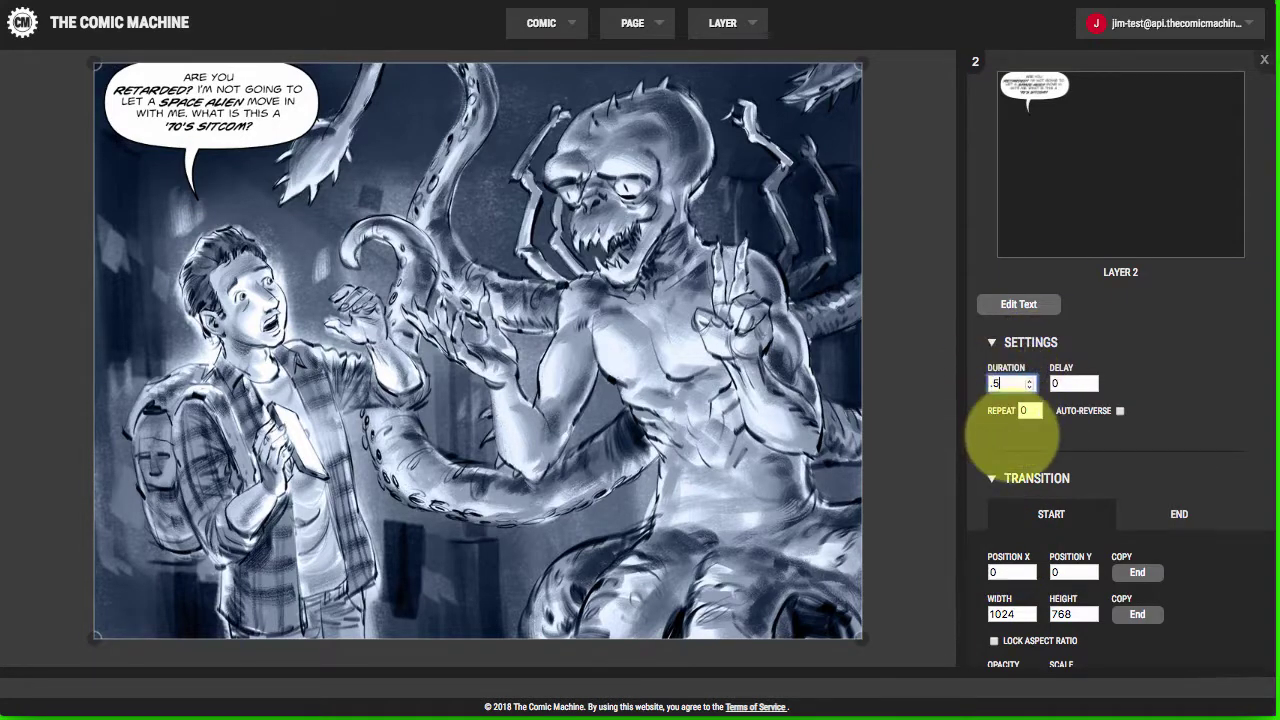
scroll(1012, 443, down, 1)
scroll(1015, 435, down, 2)
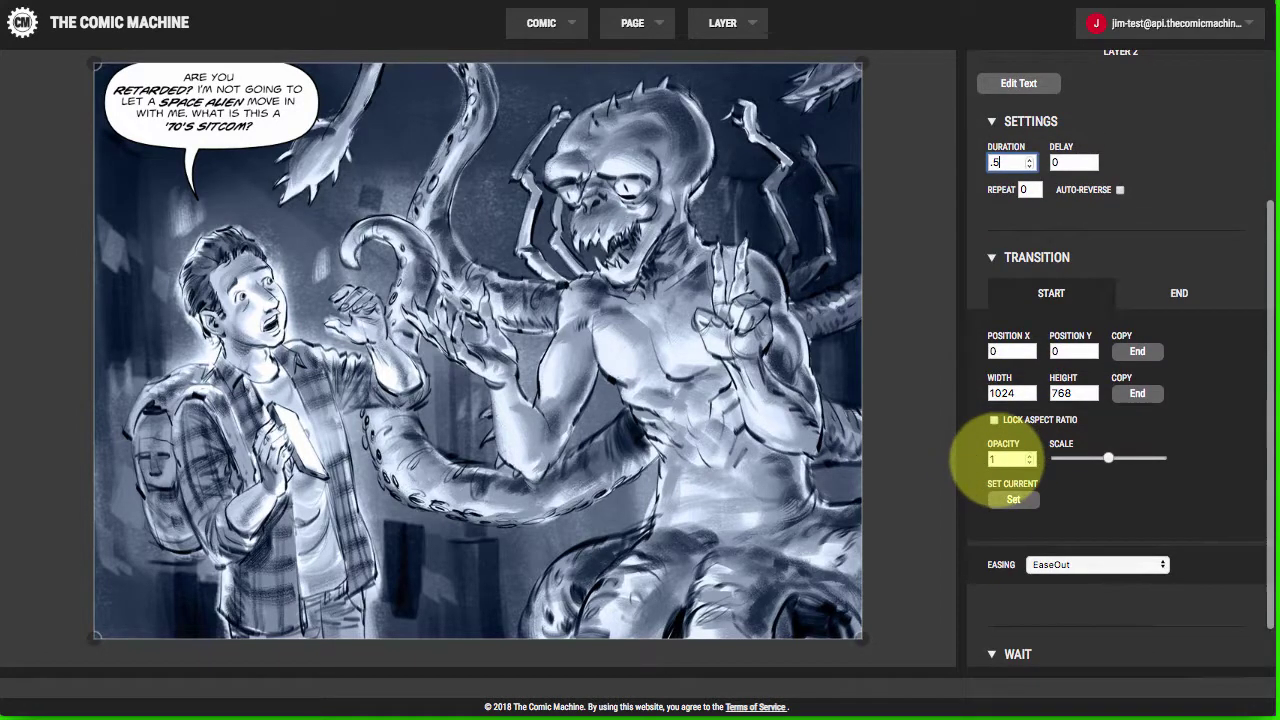
double_click(996, 459)
text(0)
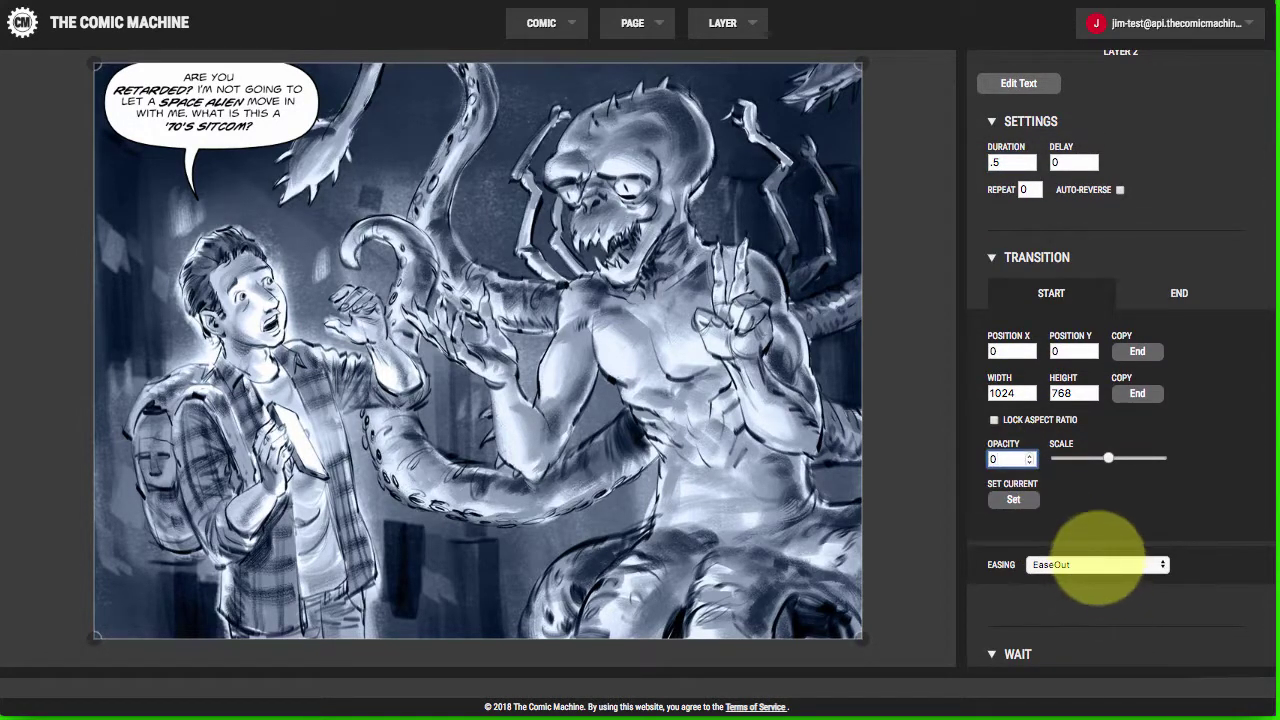
Step: Set the speech bubble layer's easing to EaseInOut, require a click to proceed, and return to the layer list
click(1095, 565)
click(1095, 576)
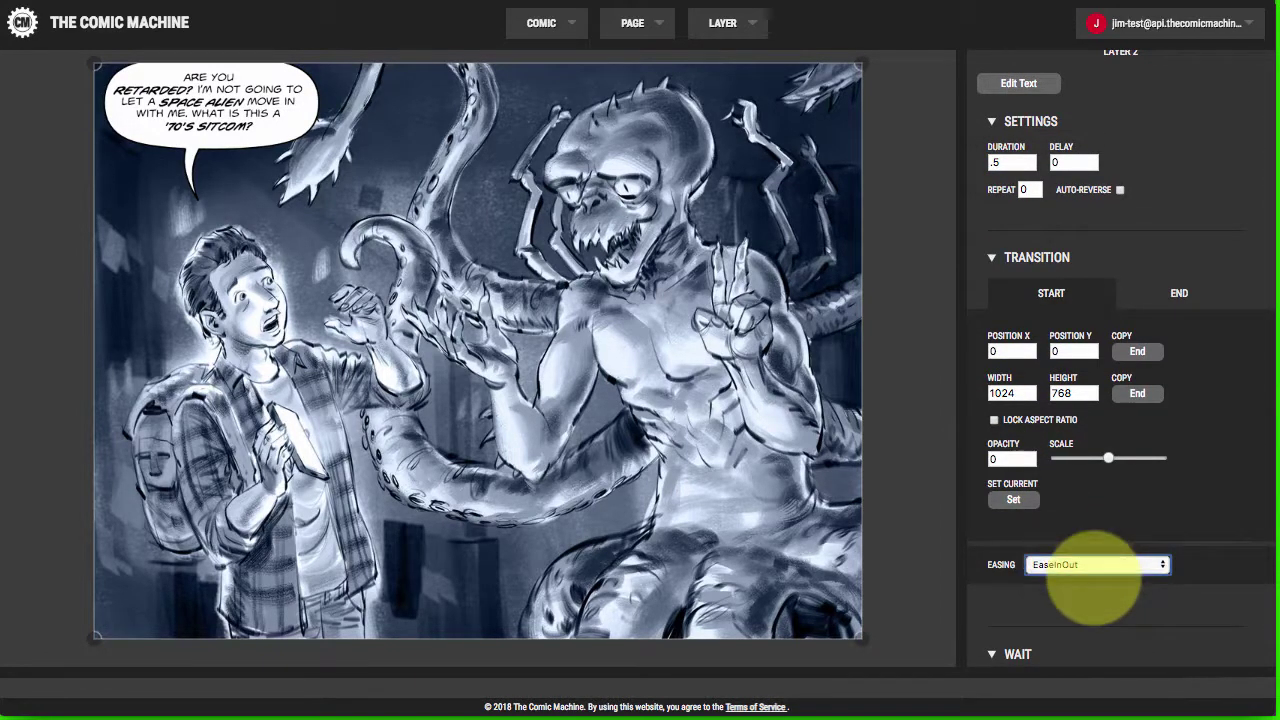
scroll(1094, 580, down, 2)
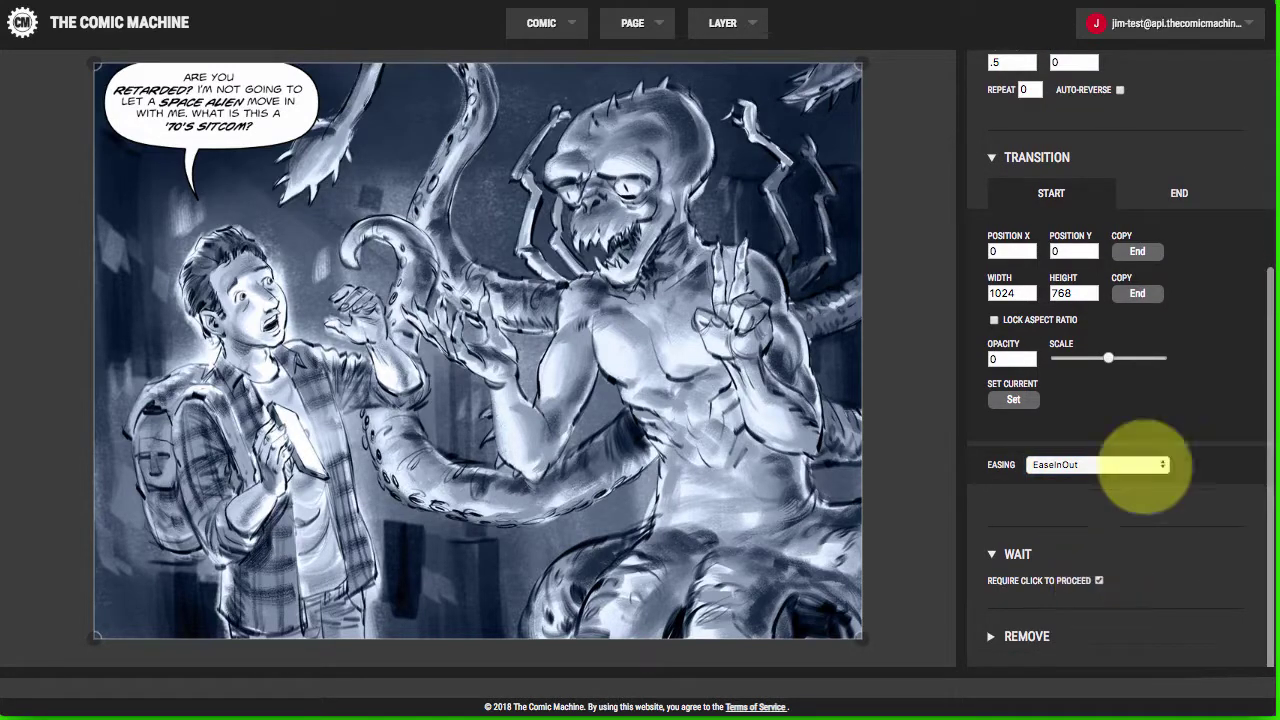
scroll(1240, 220, up, 6)
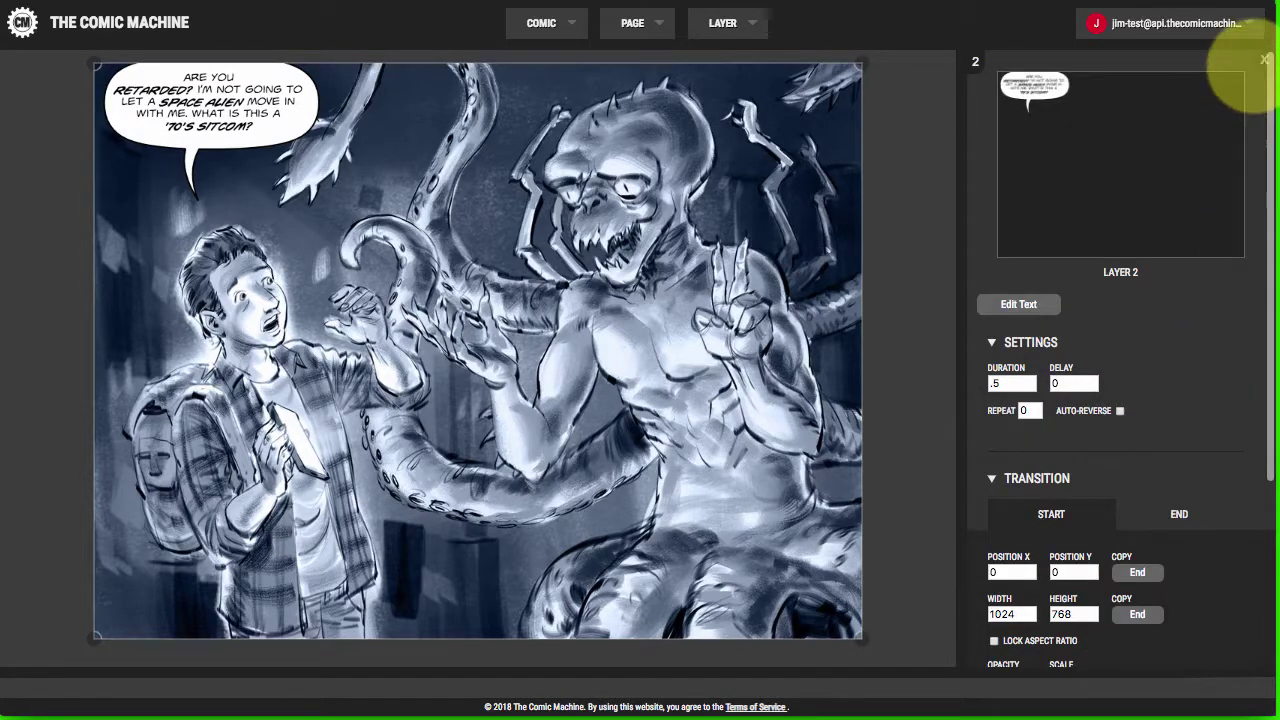
click(1262, 57)
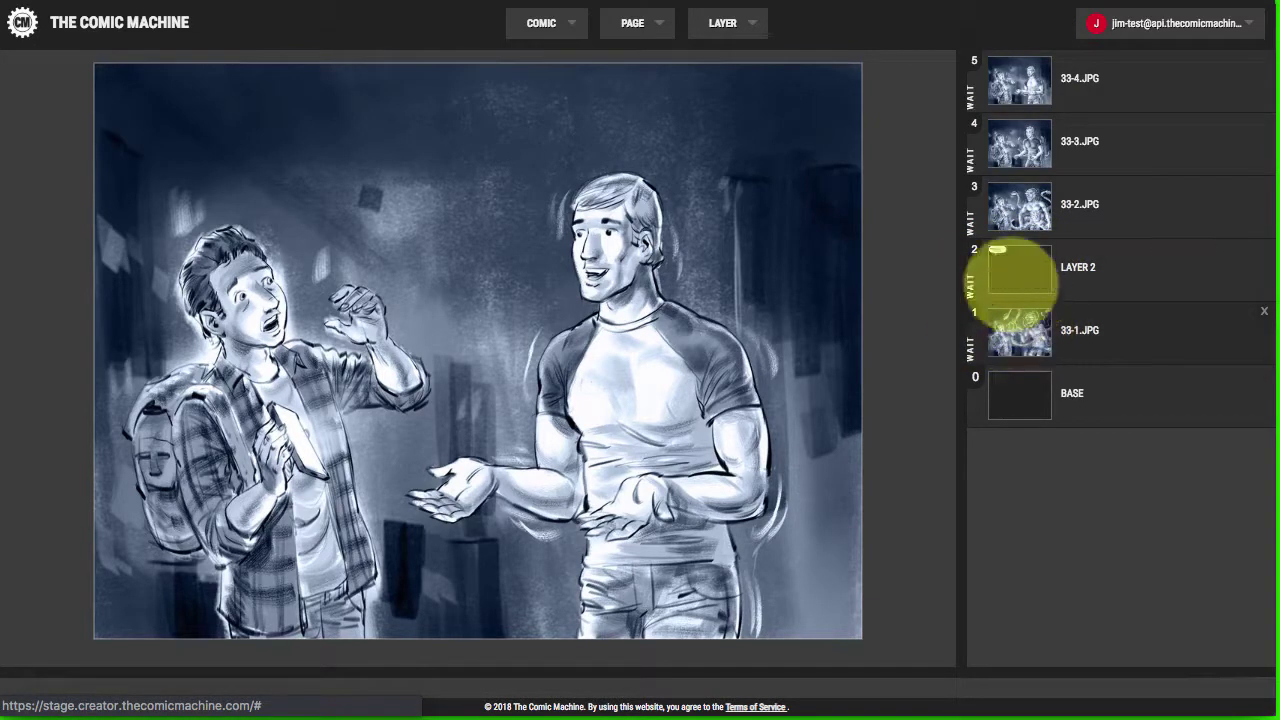
Step: Turn off the click-to-proceed requirement for the 33-1.JPG layer and return to the layer list
click(1018, 330)
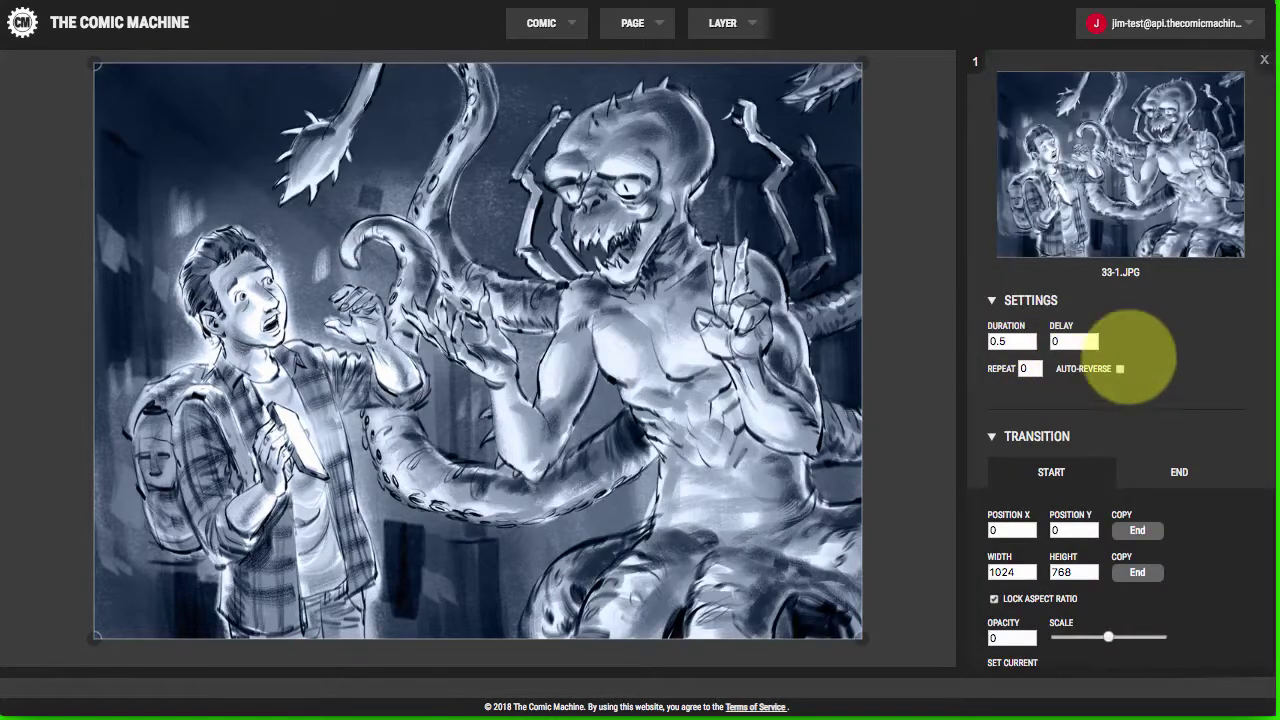
scroll(1120, 352, down, 3)
click(1099, 580)
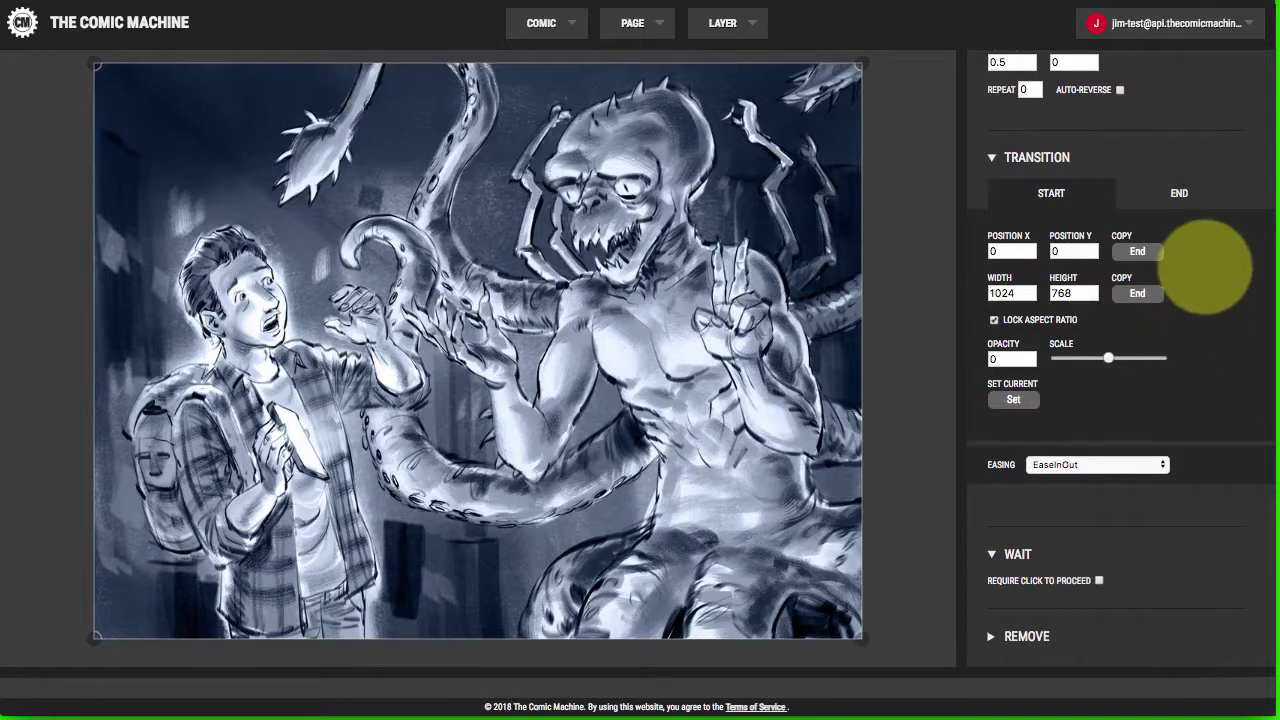
scroll(1205, 265, up, 5)
click(1264, 59)
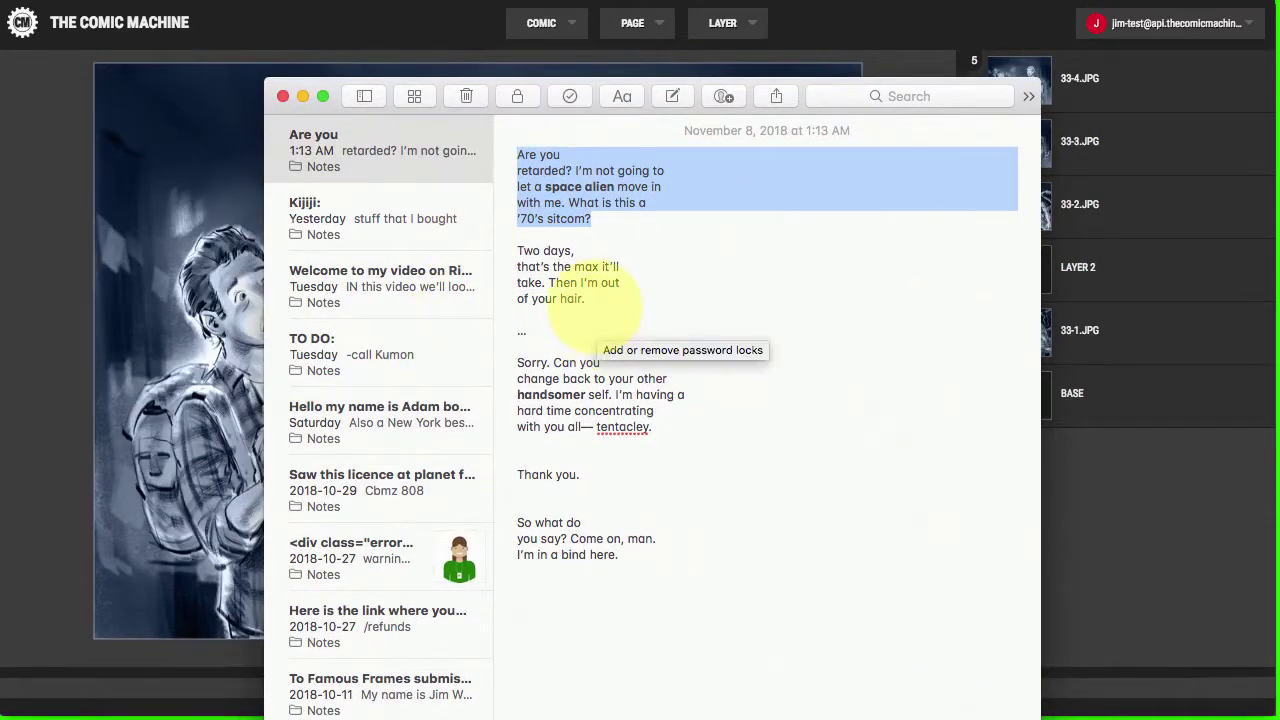
Step: Copy the "Two days, that's the max it'll take..." lines from the Notes app into a new text layer above Layer 2
drag(598, 299, 518, 250)
key(ctrl+c)
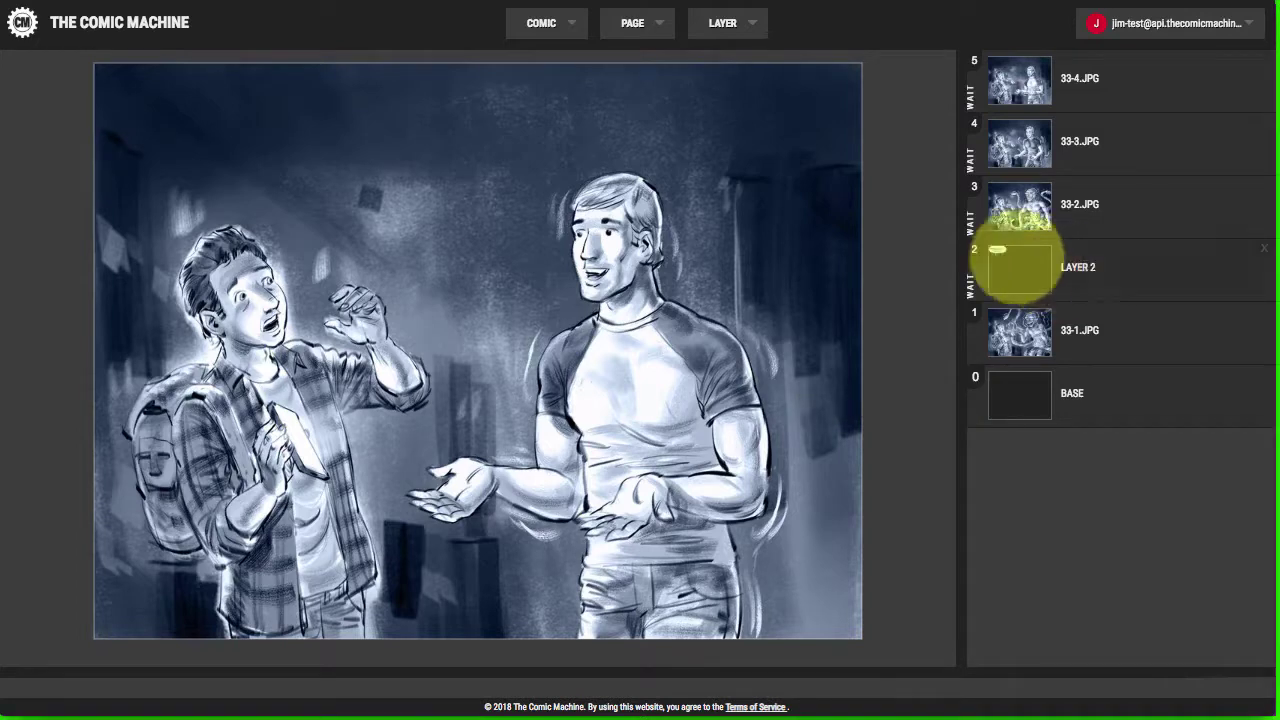
click(1057, 264)
click(745, 24)
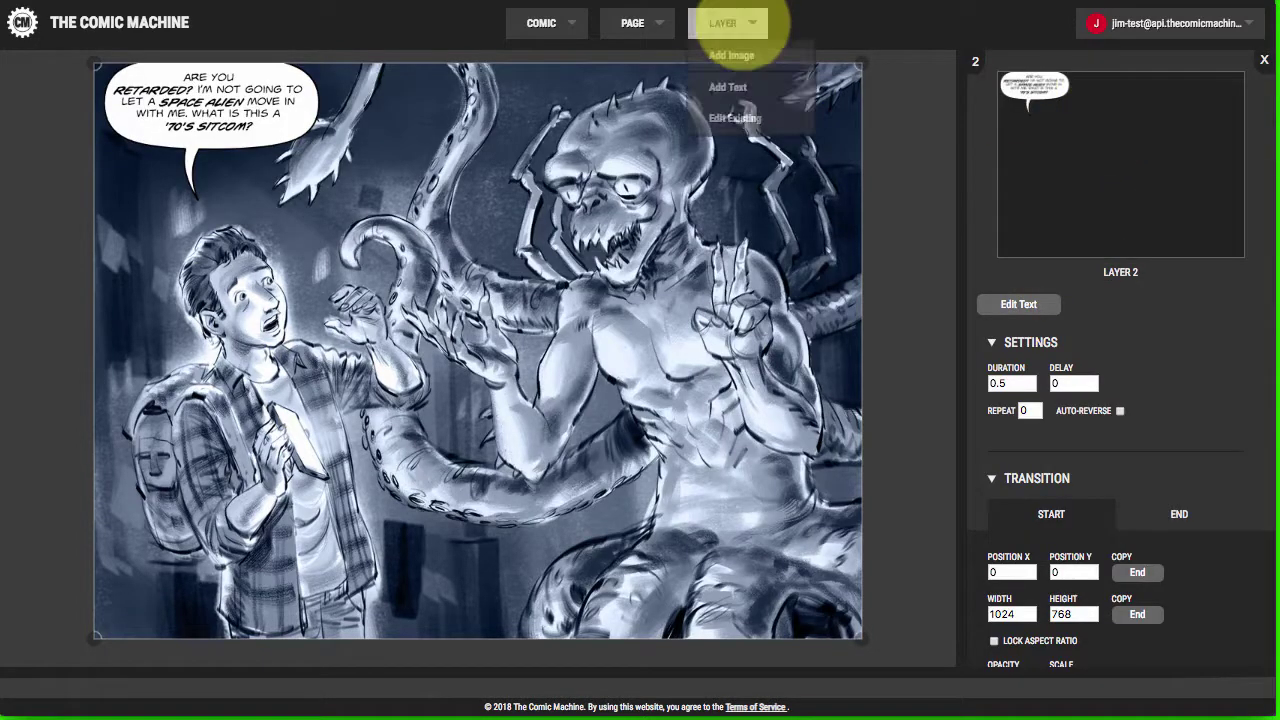
click(736, 88)
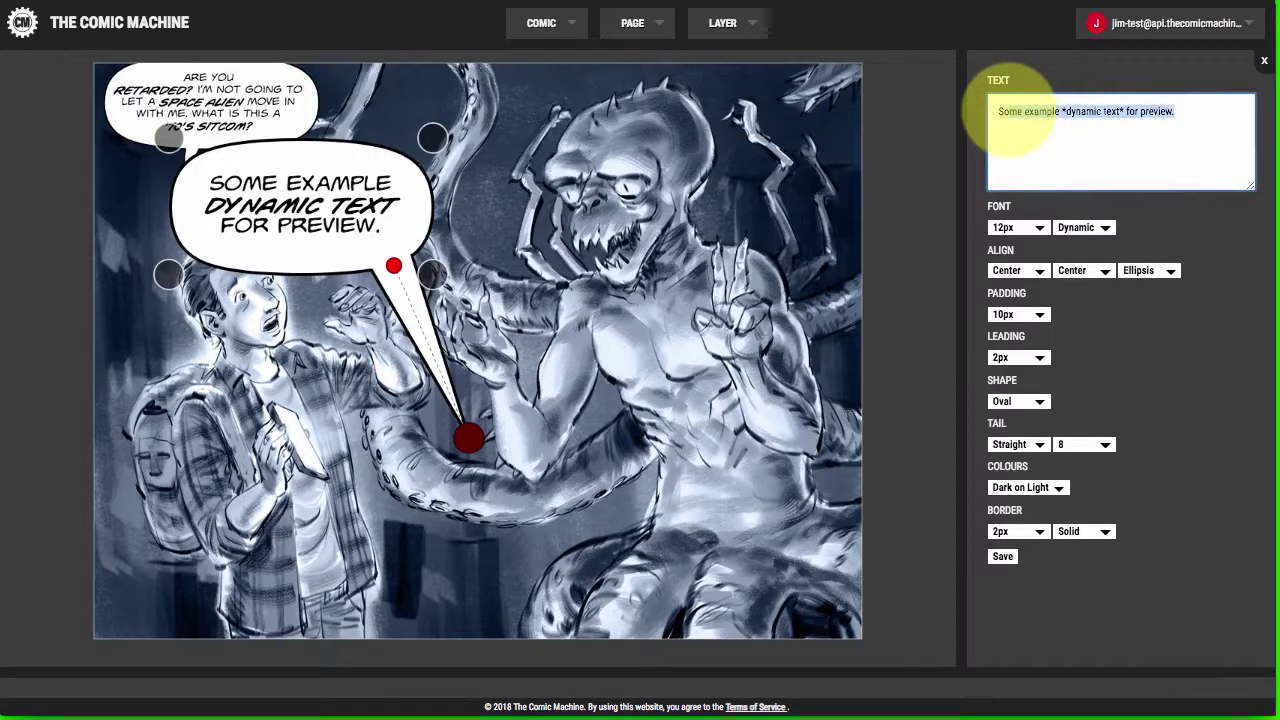
key(ctrl+v)
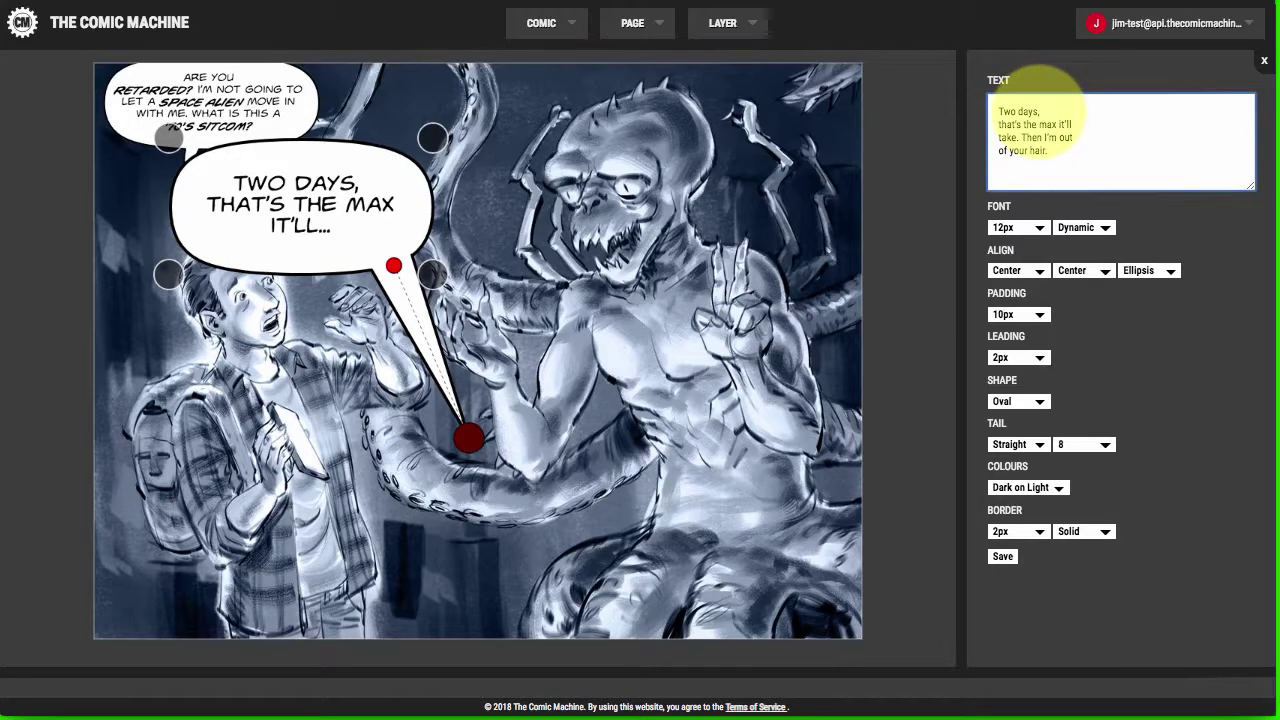
Step: Emphasize "Two days,", "max" and "out" in the bubble text by enclosing each in asterisks
click(1042, 112)
text(*)
click(998, 112)
text(*)
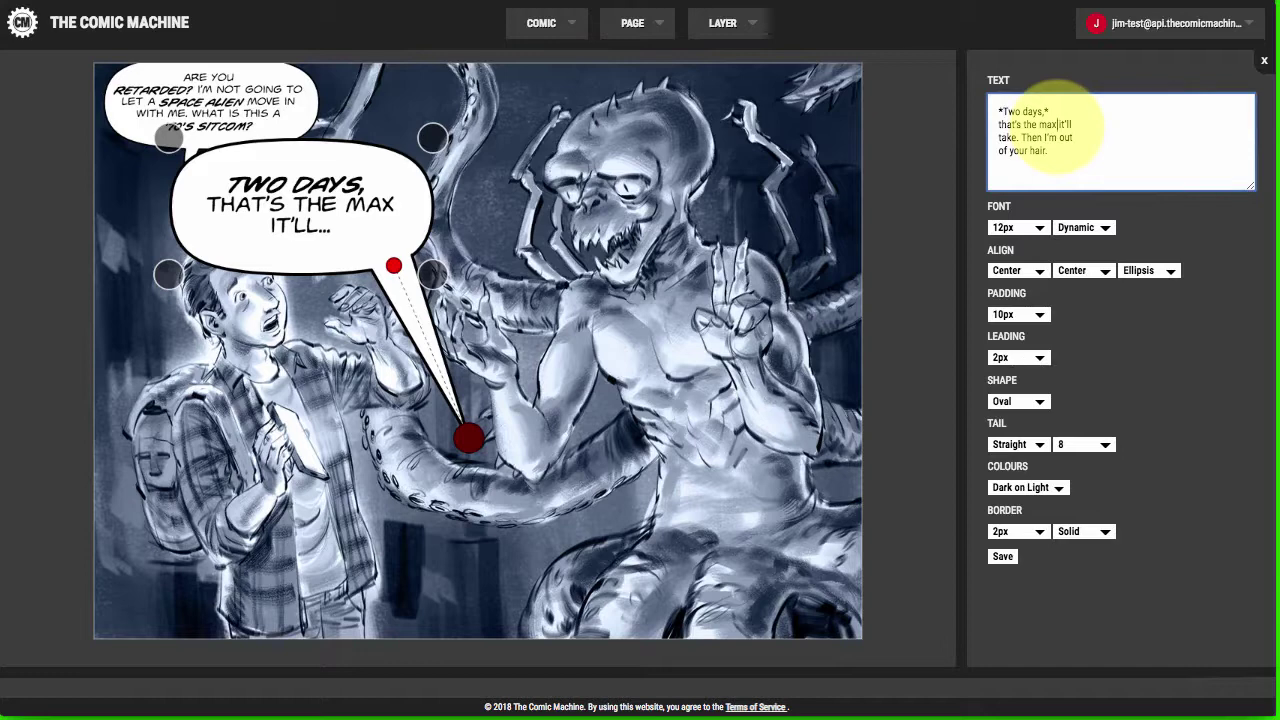
click(1037, 124)
text(*max)
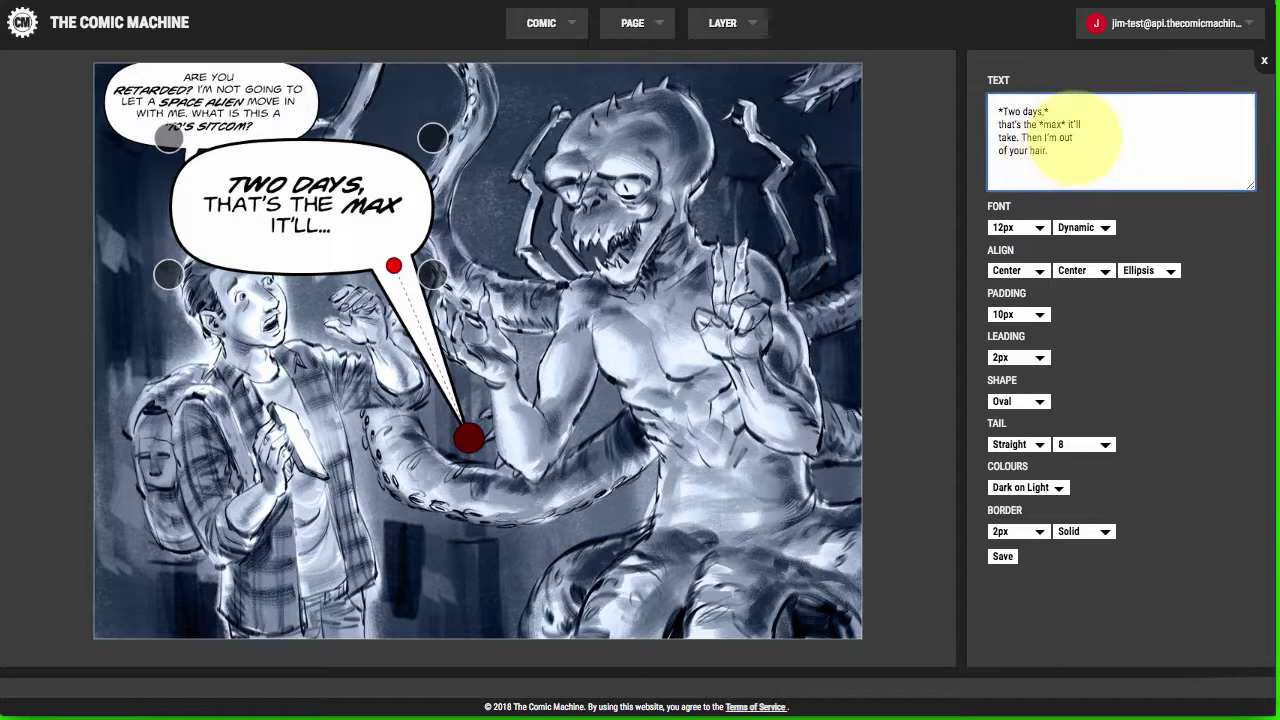
text(*)
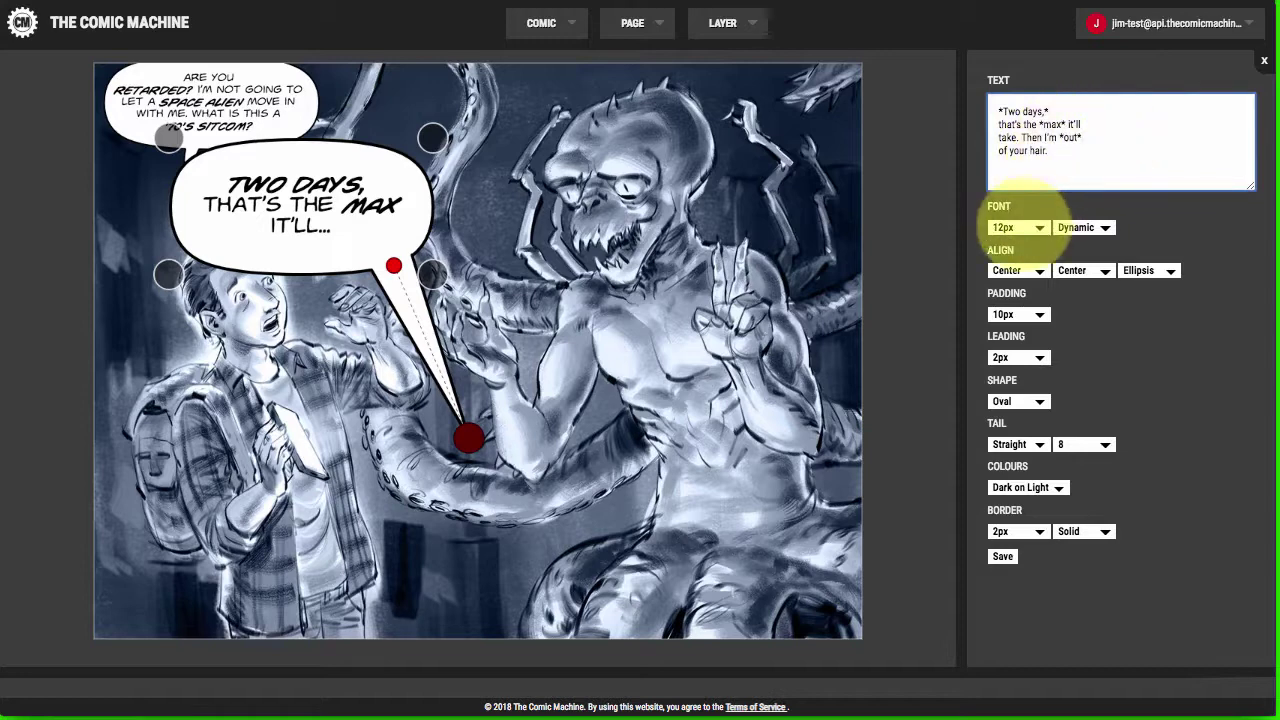
Step: Set the bubble's font size to 6px, padding to 0px and overflow to None, and add a blank line after the text
click(1015, 227)
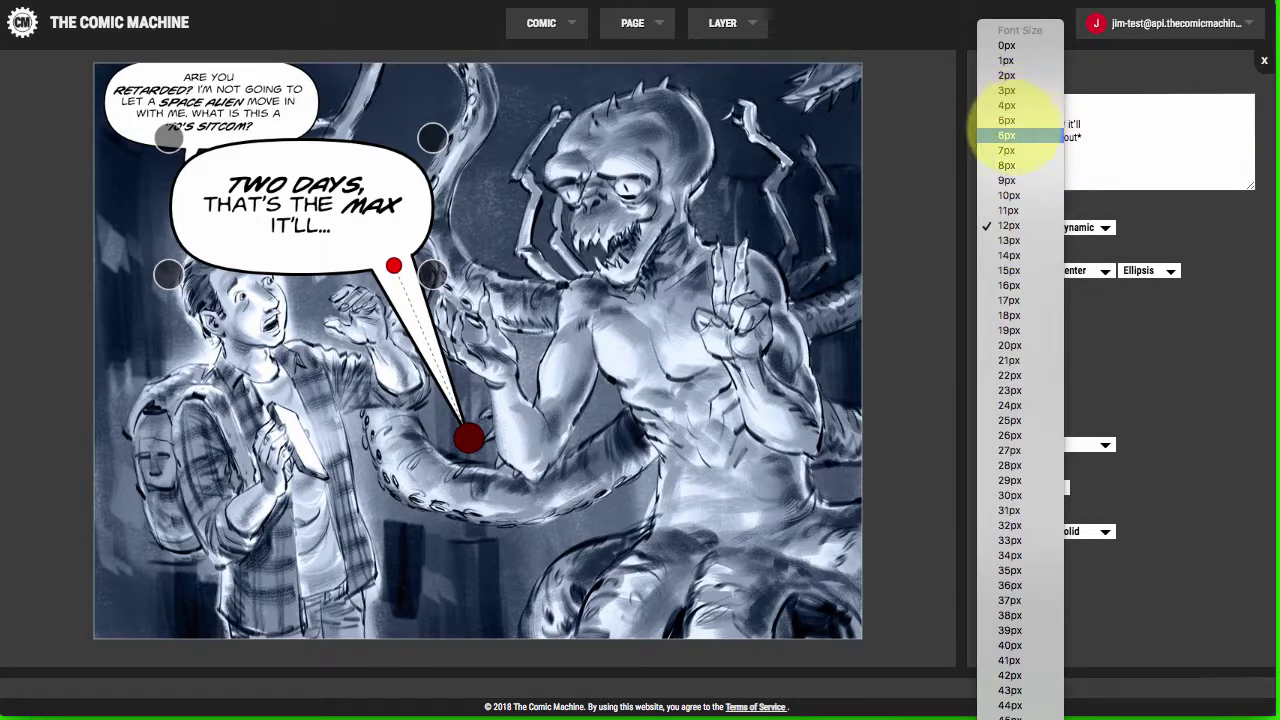
click(1006, 135)
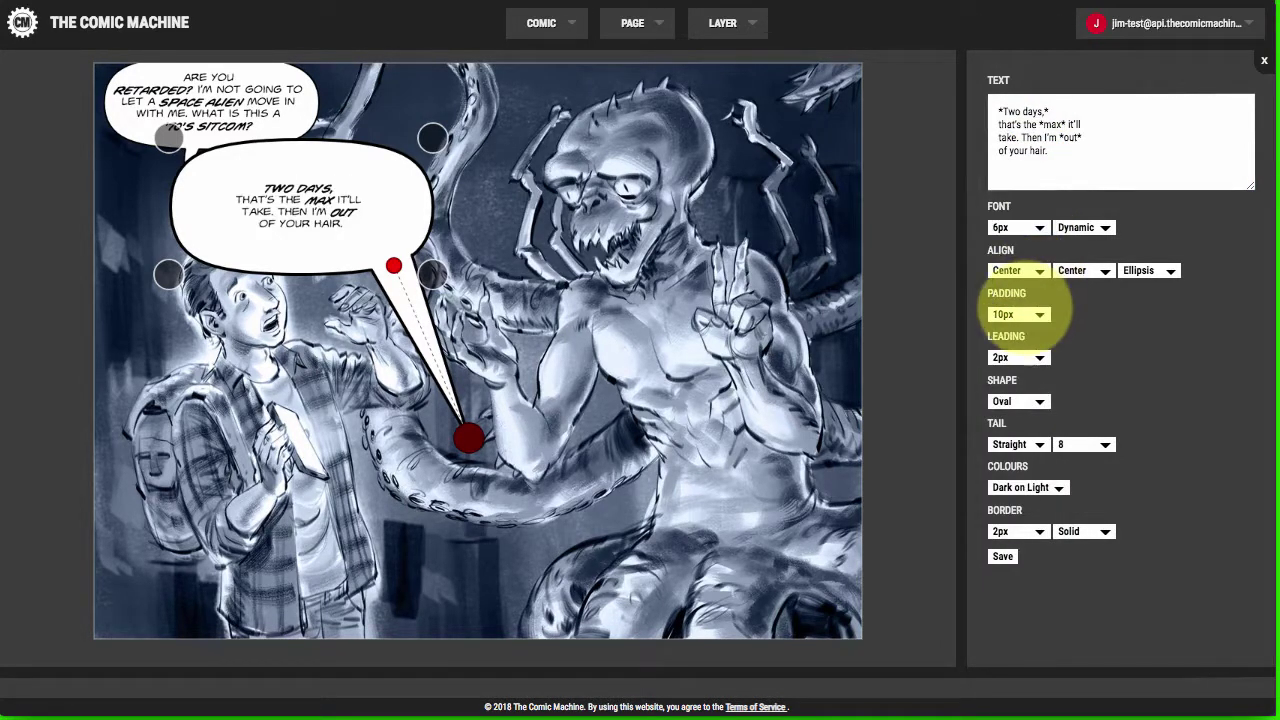
click(1030, 314)
click(1006, 162)
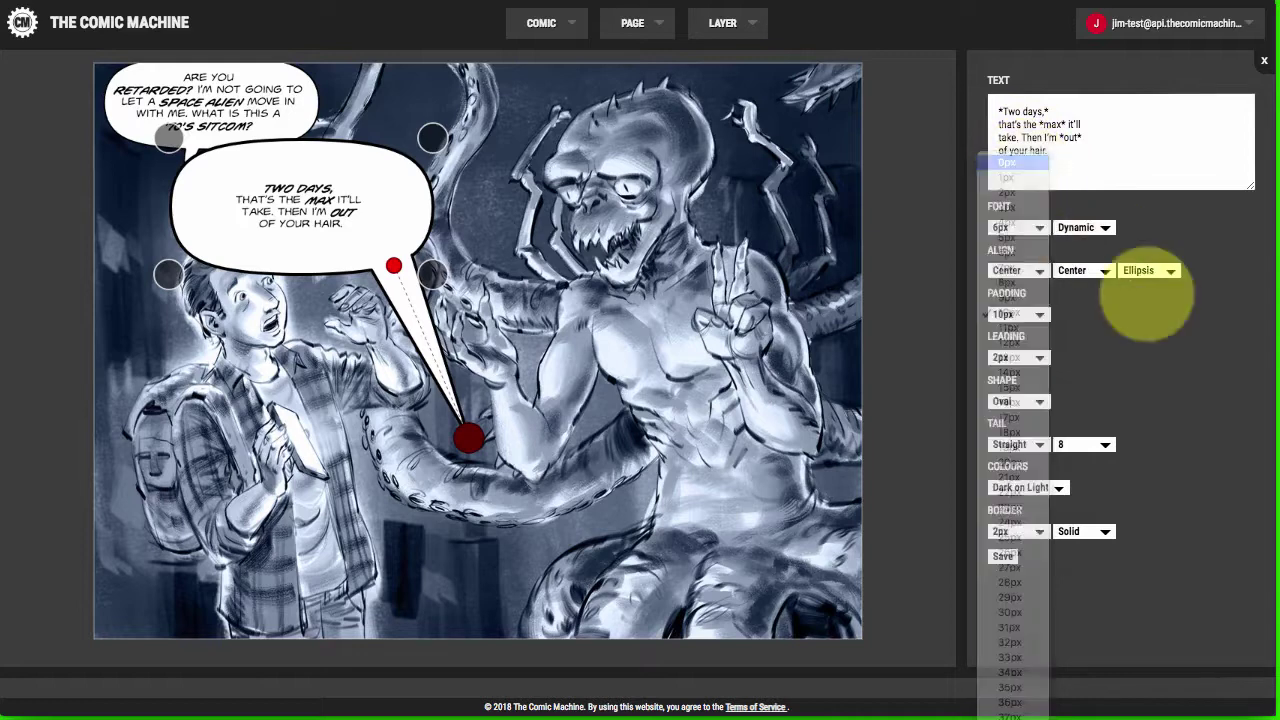
click(1145, 270)
click(1153, 285)
click(1035, 168)
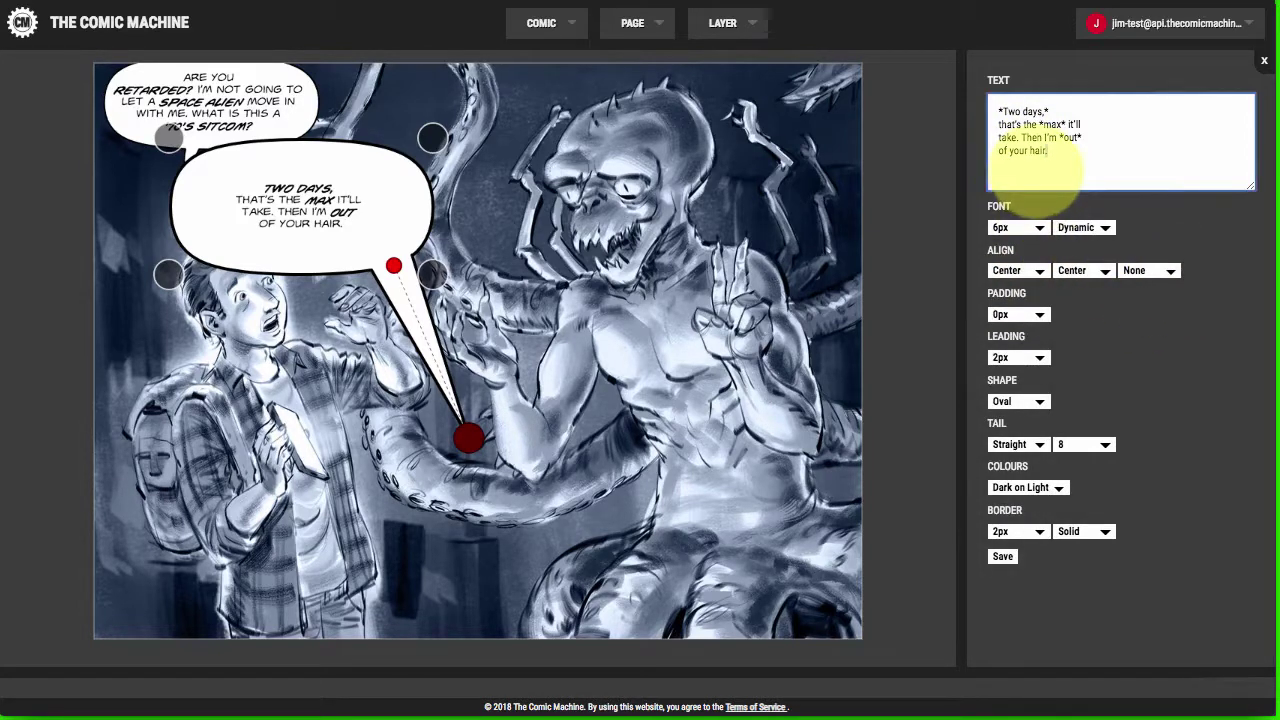
key(Return)
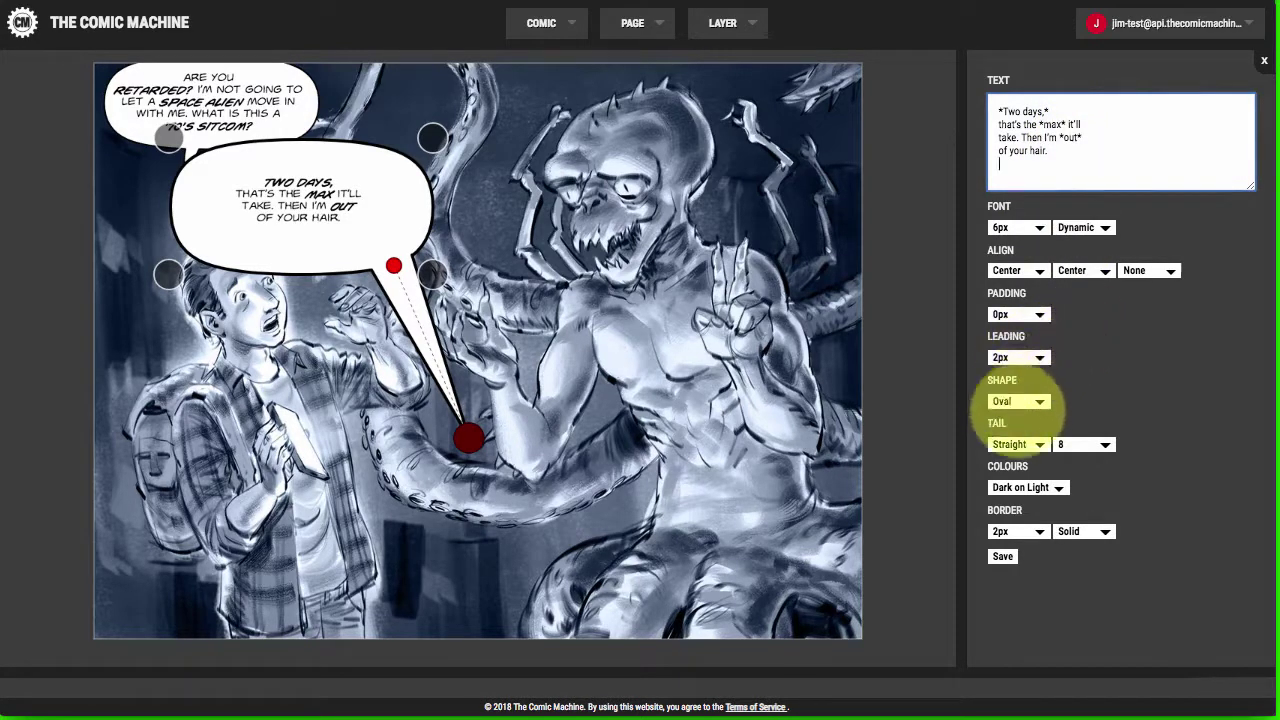
Step: Give the bubble a curved tail of width 2 and a 1px border
click(1018, 440)
click(1015, 427)
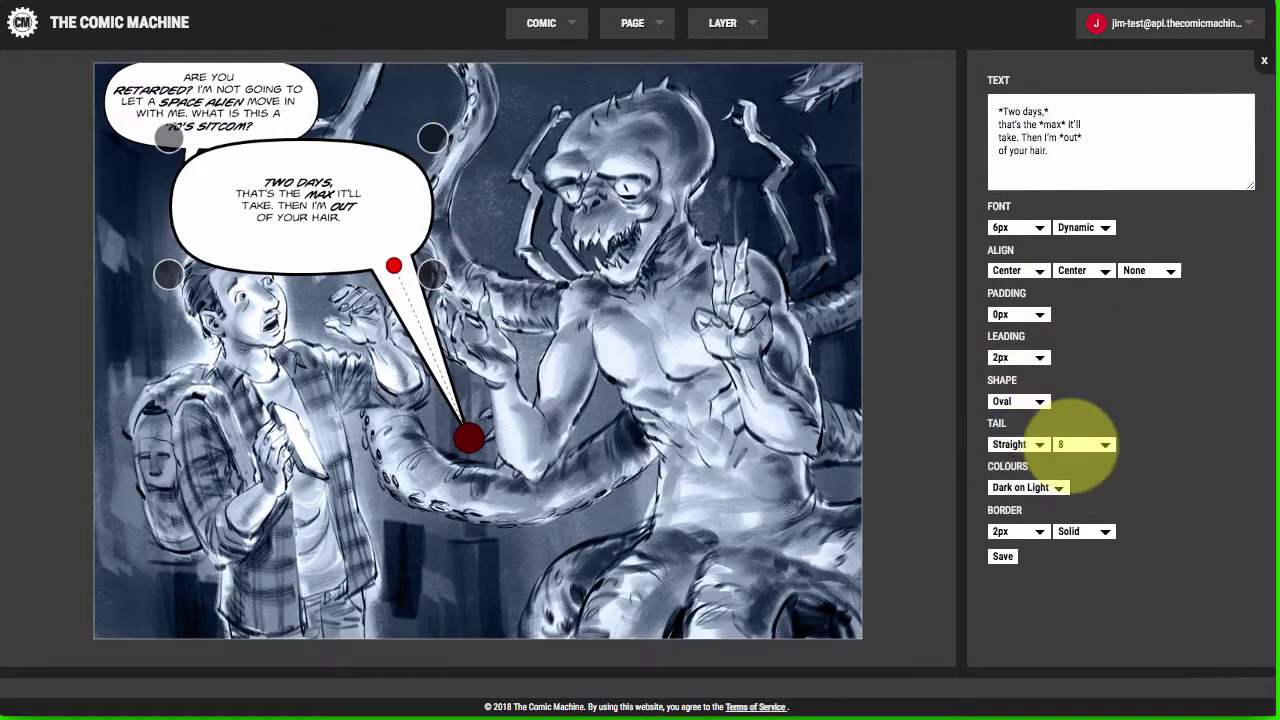
click(1095, 443)
click(1098, 352)
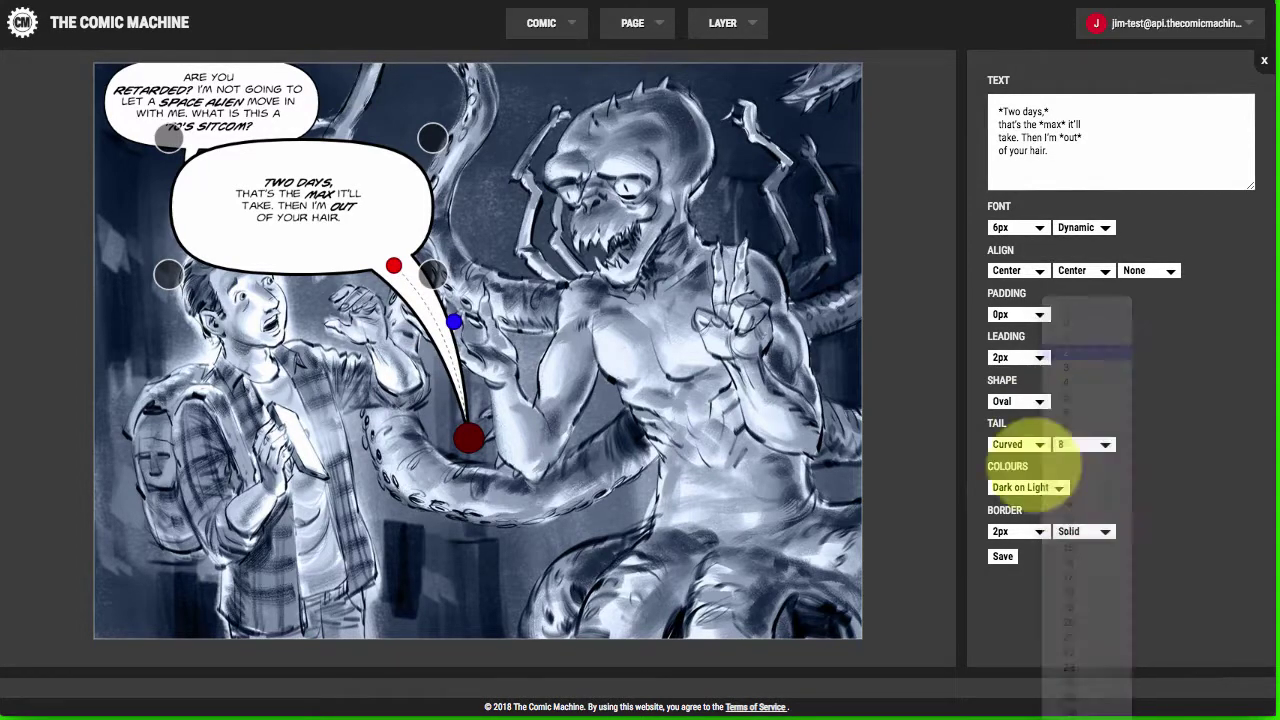
click(1003, 533)
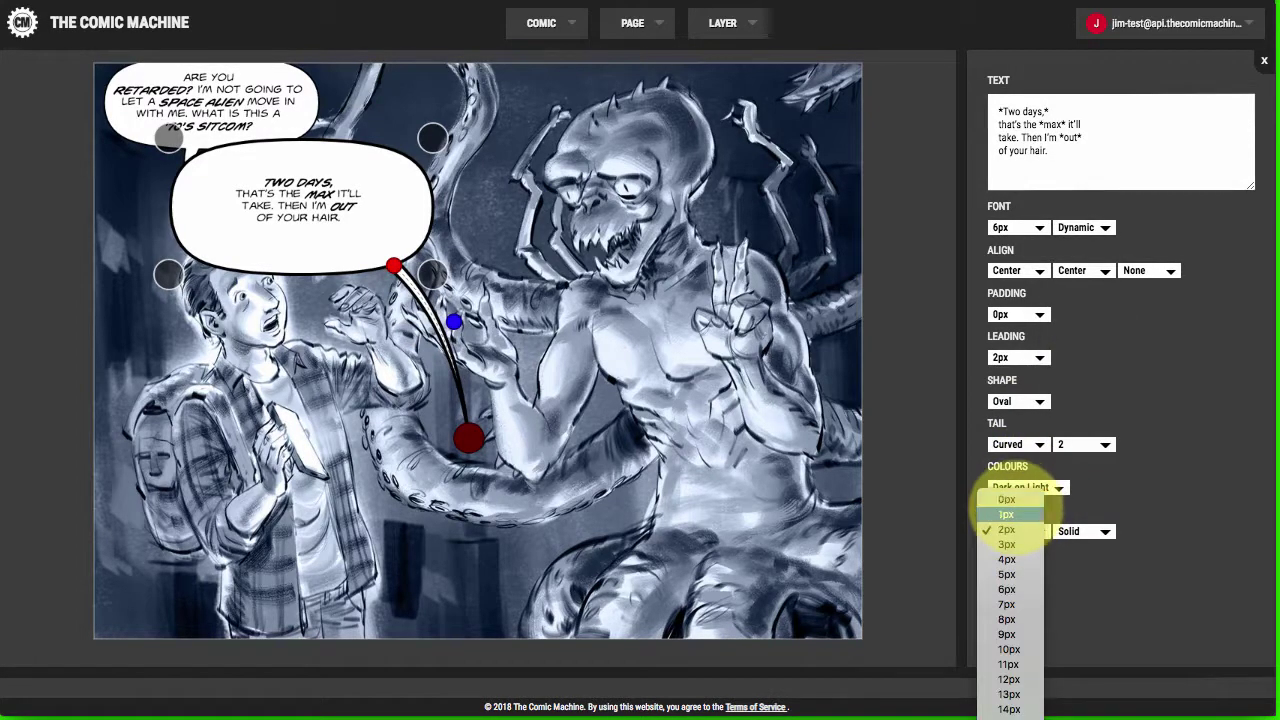
click(1012, 515)
Step: Shrink the bubble around its text, place it in the panel's upper-right corner with its tail toward the alien's head, and save it
drag(432, 273, 342, 235)
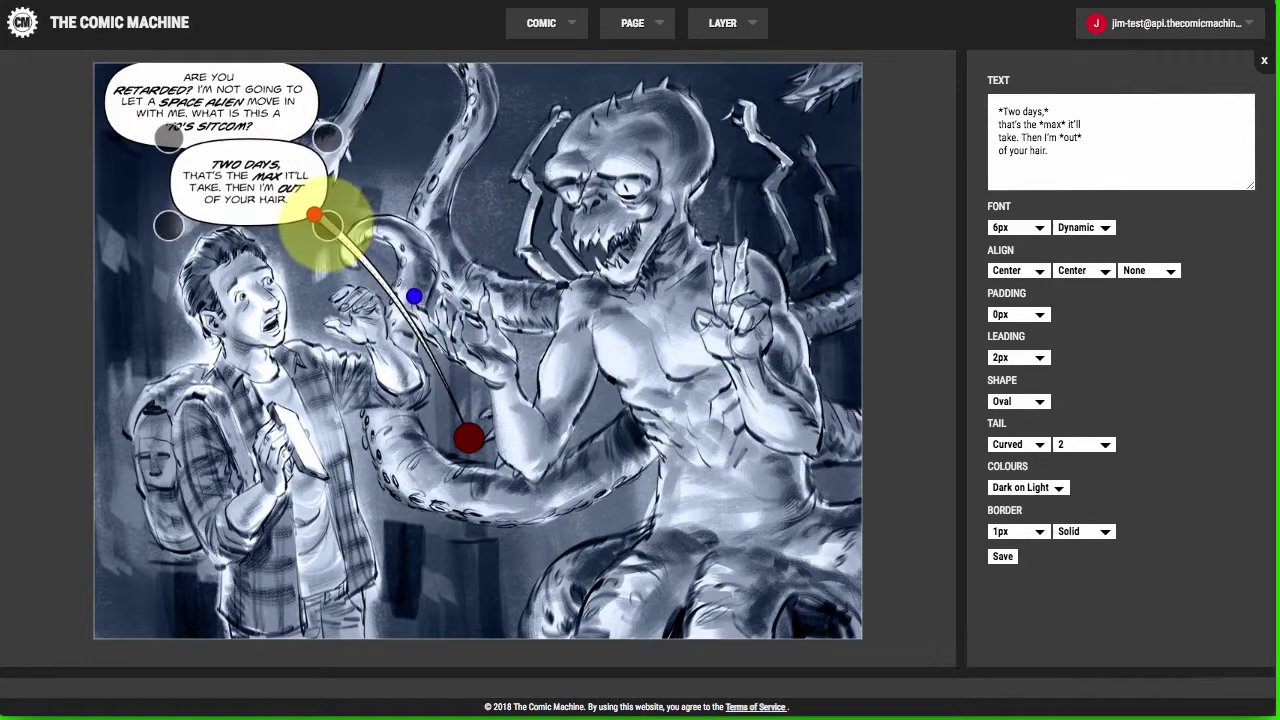
drag(300, 195, 888, 95)
drag(466, 434, 705, 229)
drag(731, 131, 750, 180)
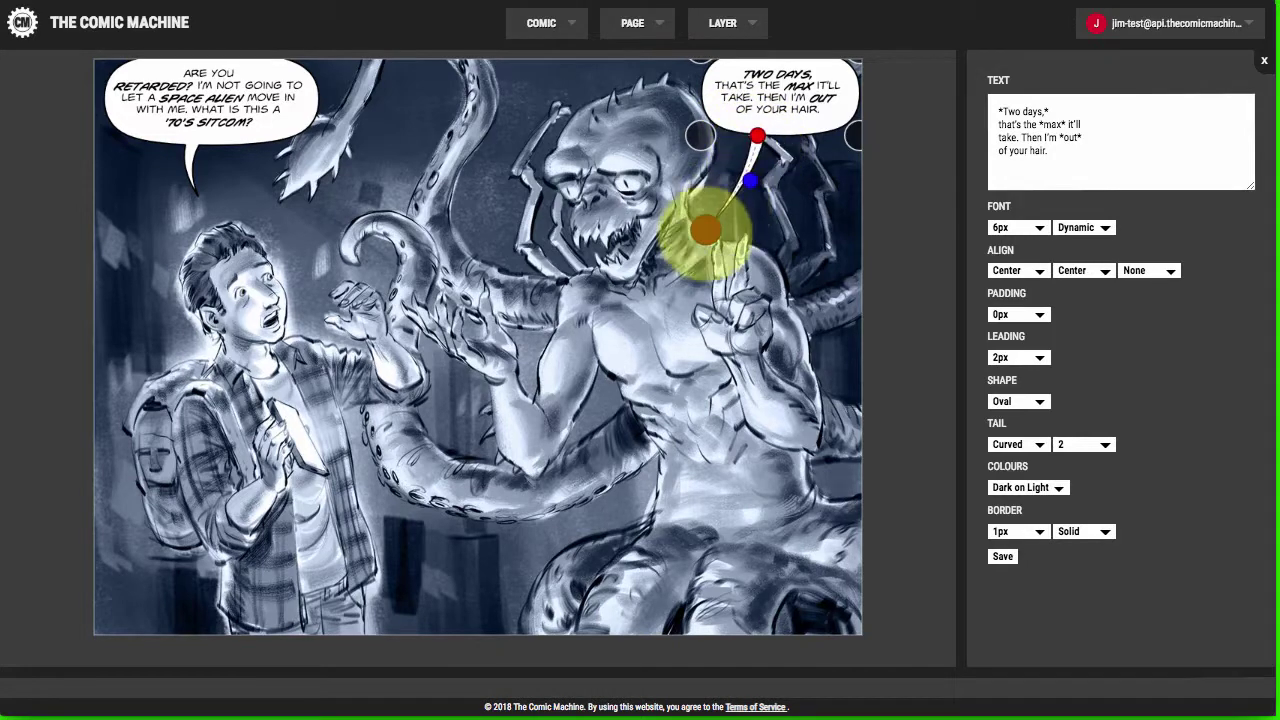
drag(705, 230, 720, 185)
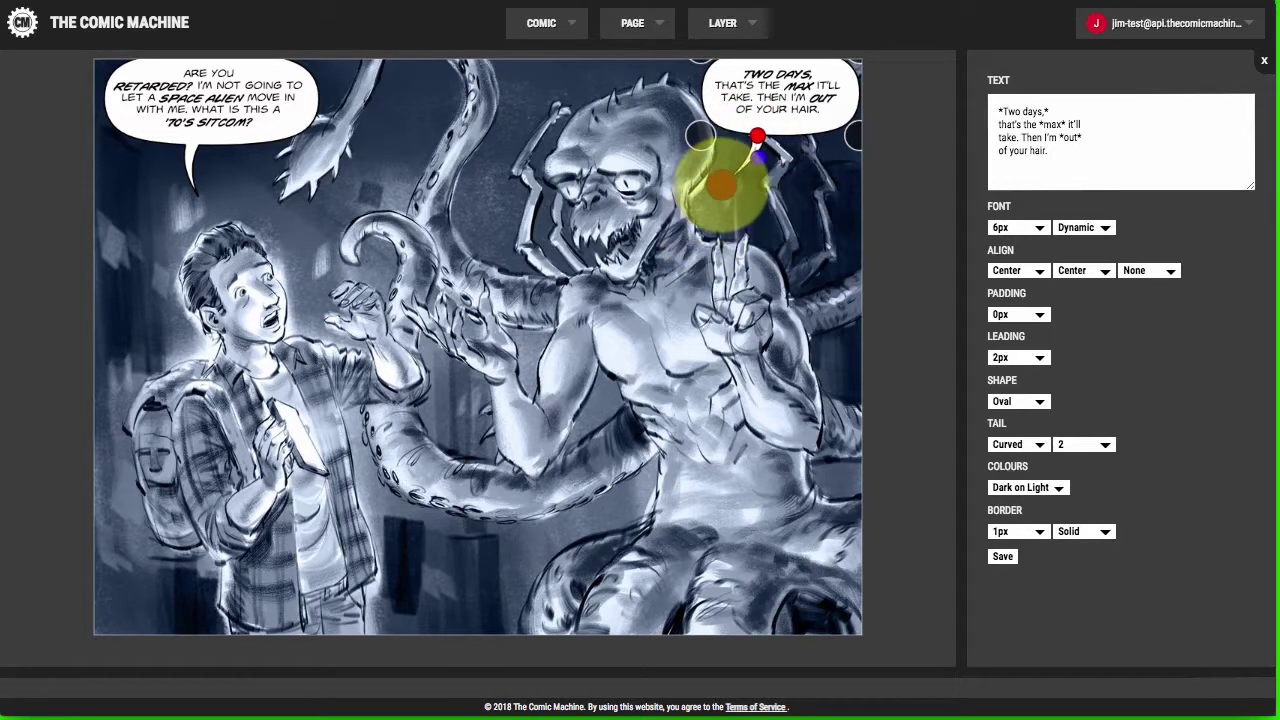
drag(814, 129, 818, 110)
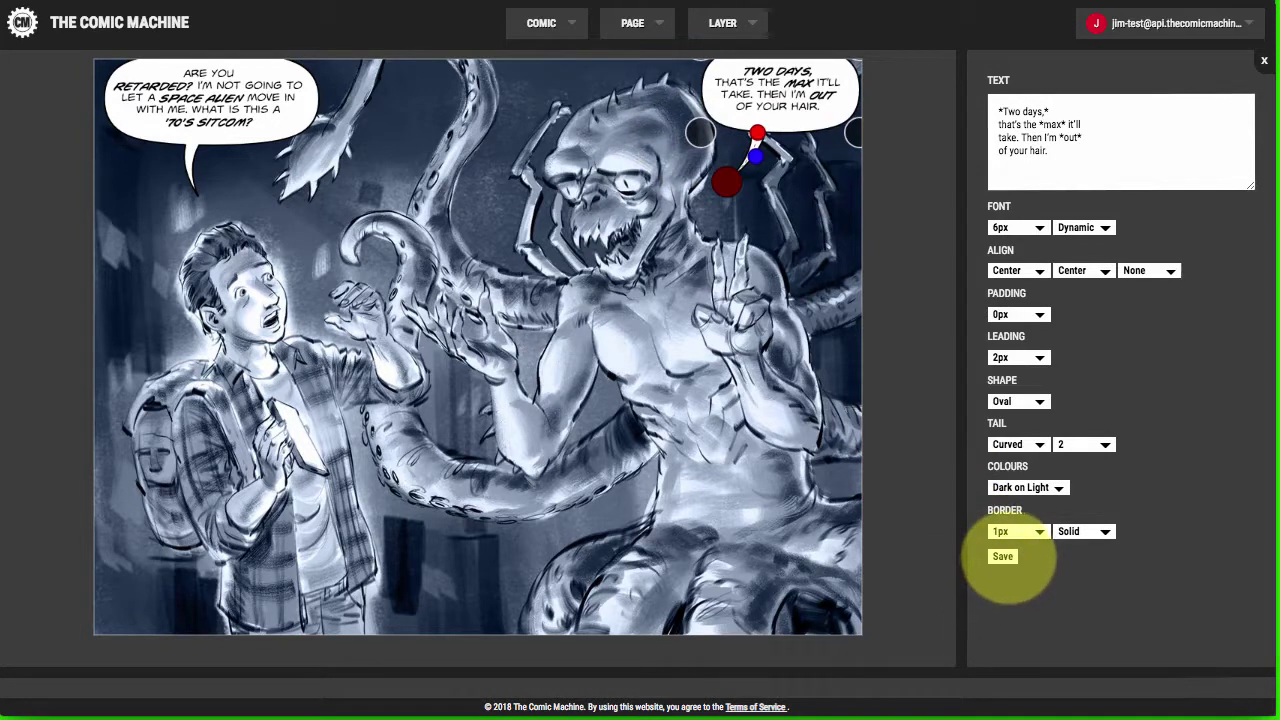
click(1002, 556)
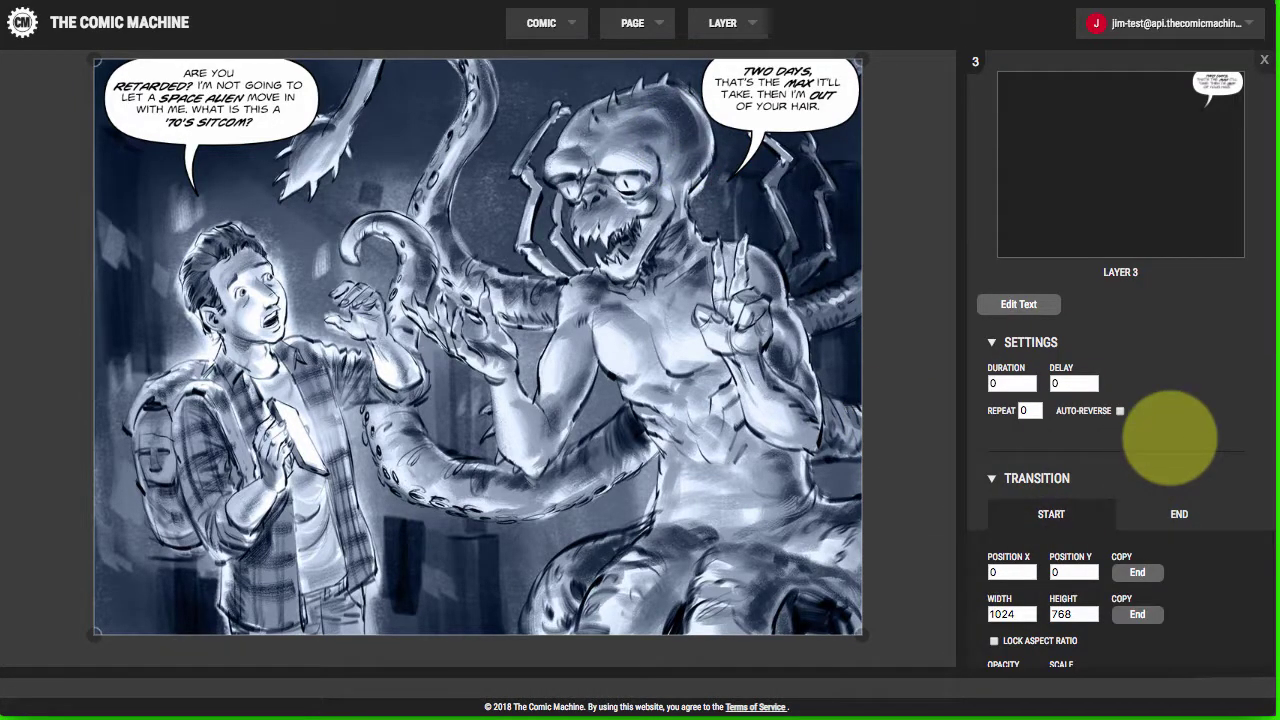
Step: Set the new Layer 3 bubble's duration to .5 and its start opacity to 0
click(1000, 384)
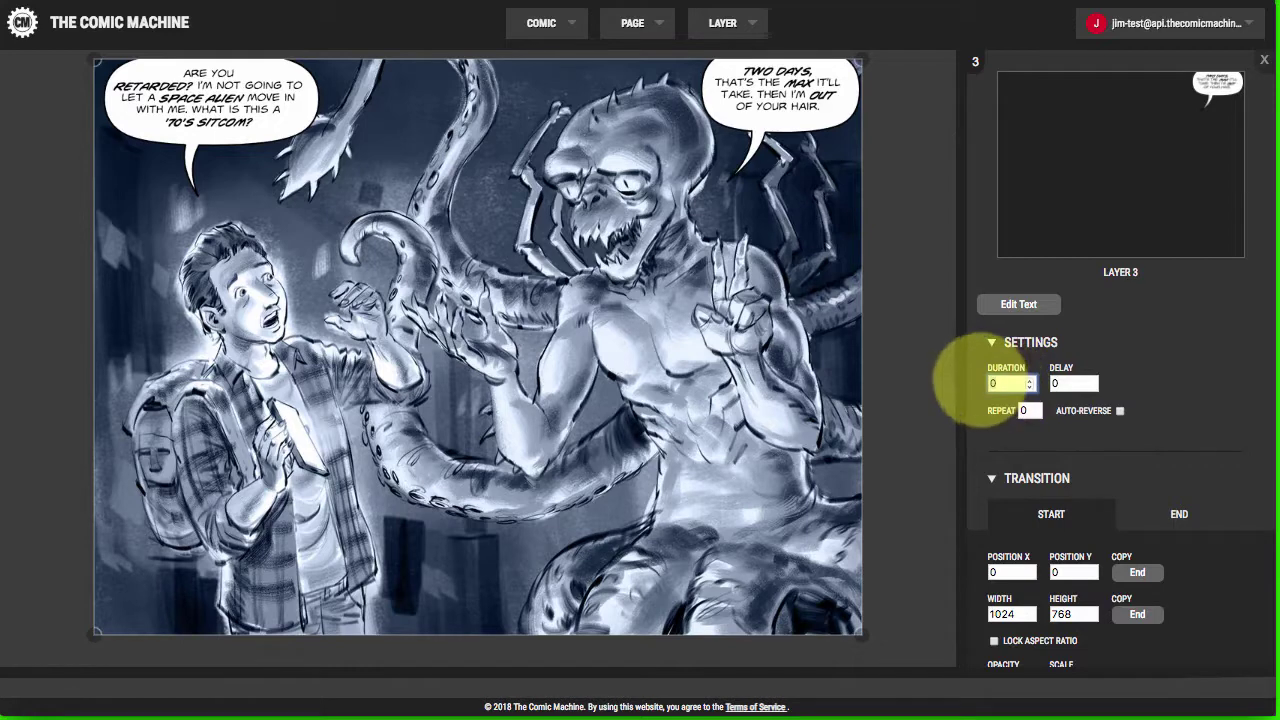
text(.5)
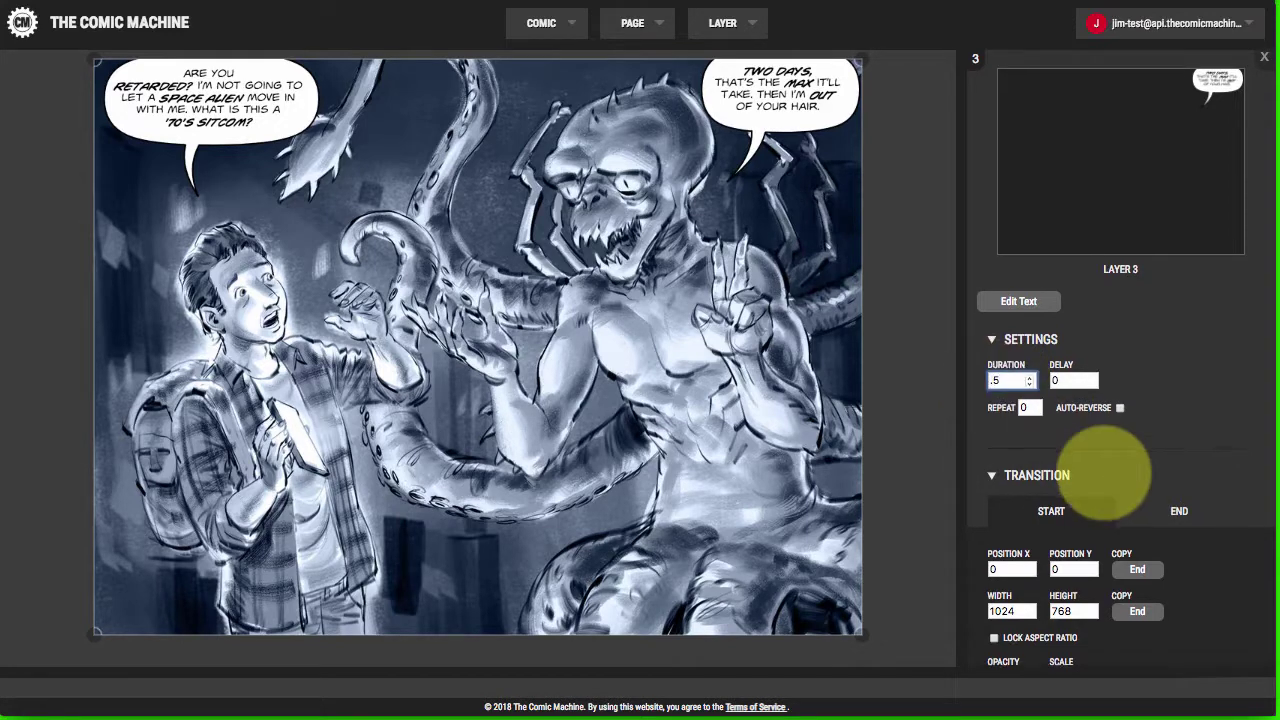
scroll(1112, 468, down, 3)
click(1010, 538)
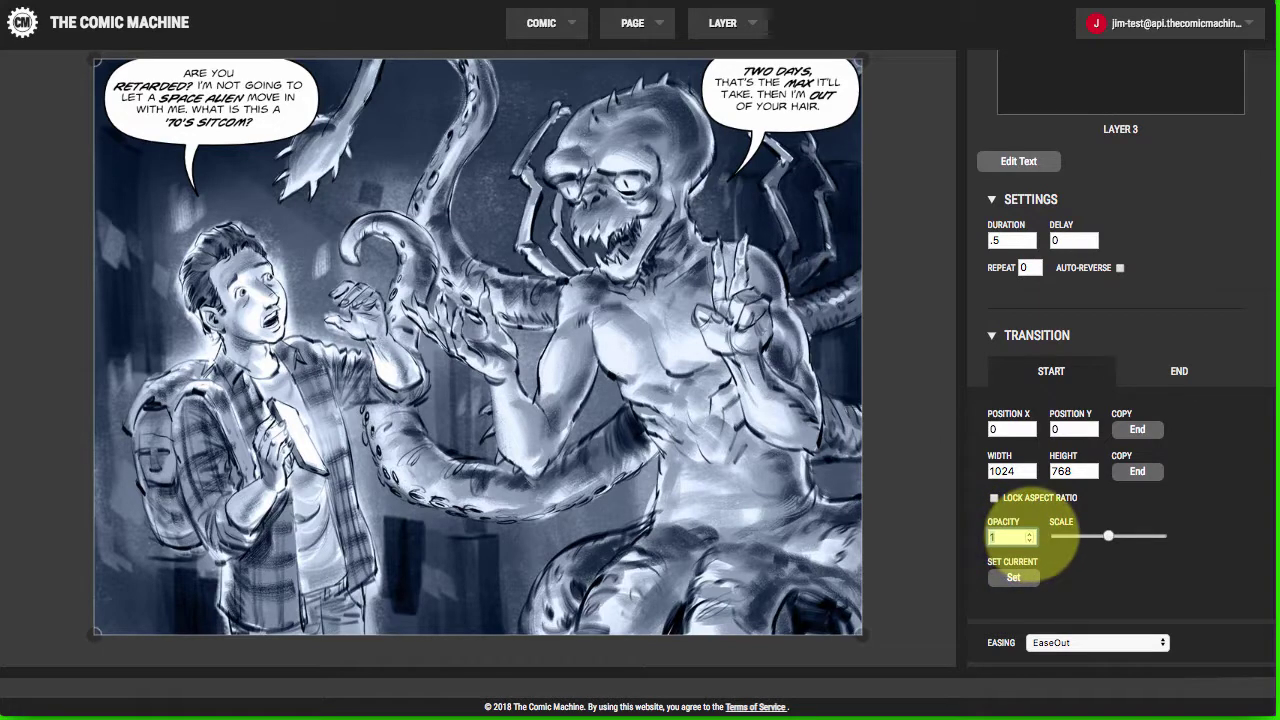
text(0)
Step: Set Layer 3's easing to EaseInOut and require a click to proceed
scroll(1100, 586, down, 3)
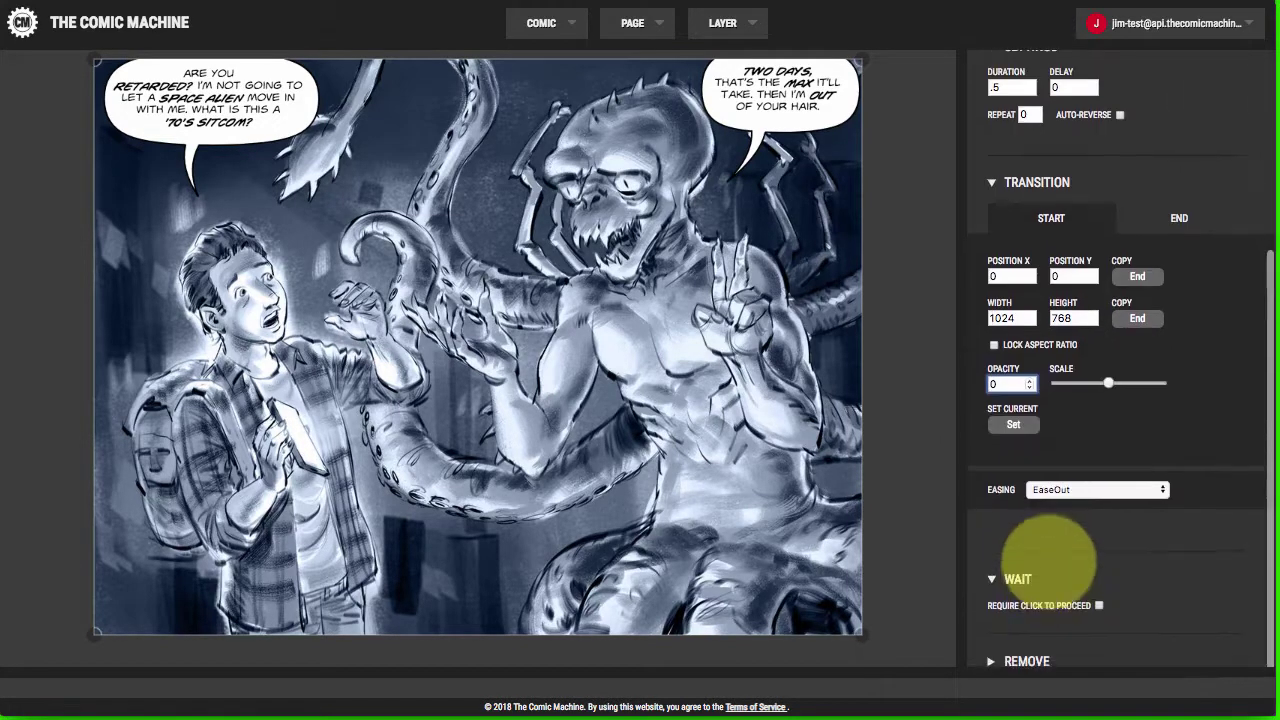
click(1095, 489)
click(1088, 501)
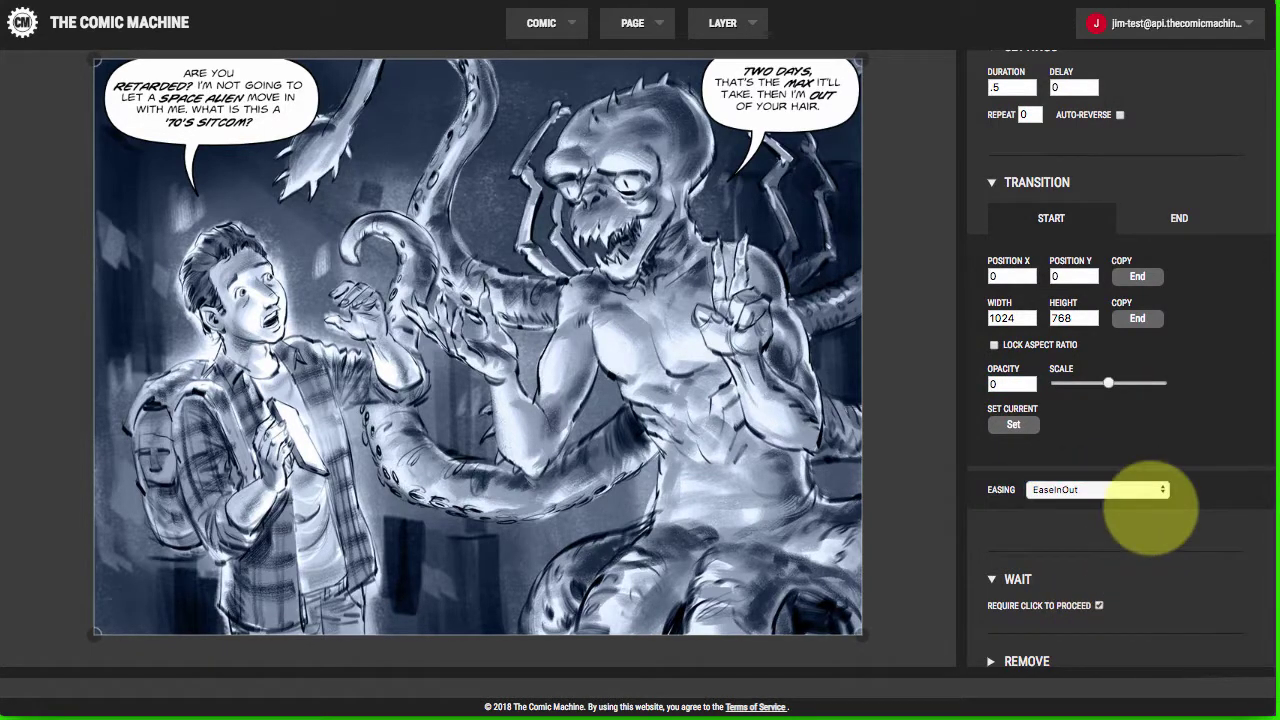
Step: Remove the click-to-proceed requirement from Layer 2 and return to the layer list
scroll(1143, 505, up, 6)
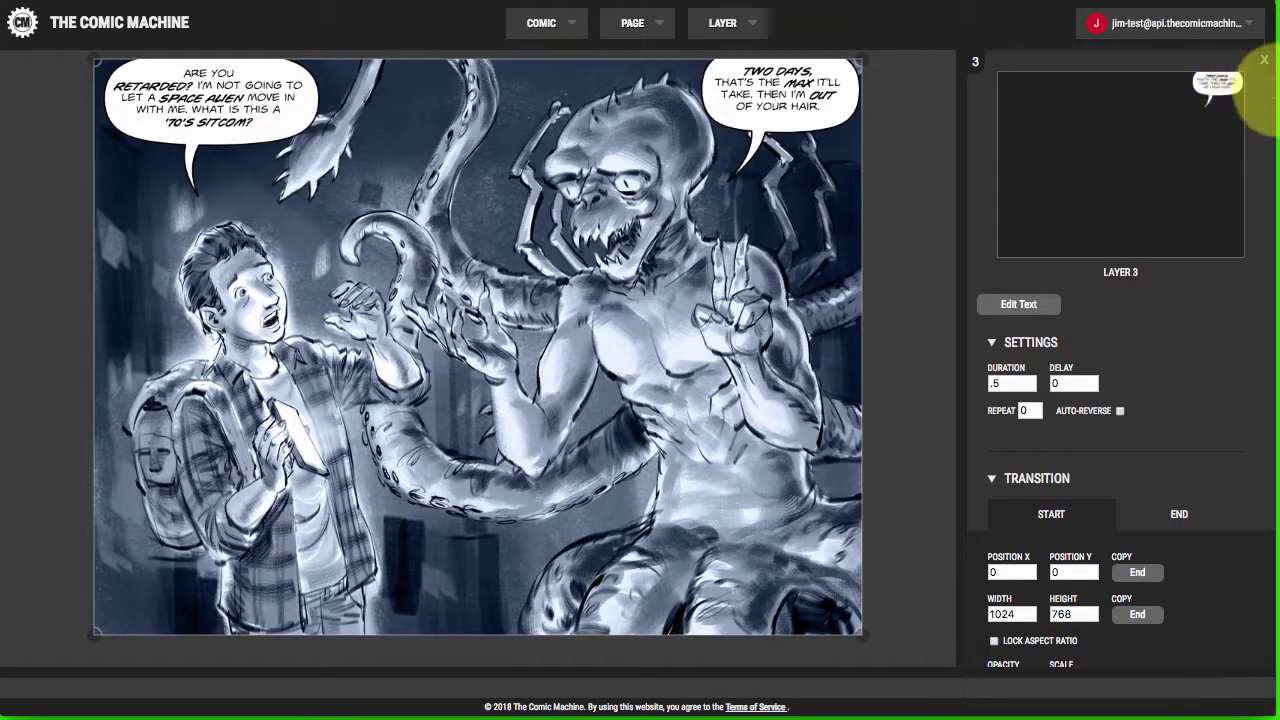
click(1264, 60)
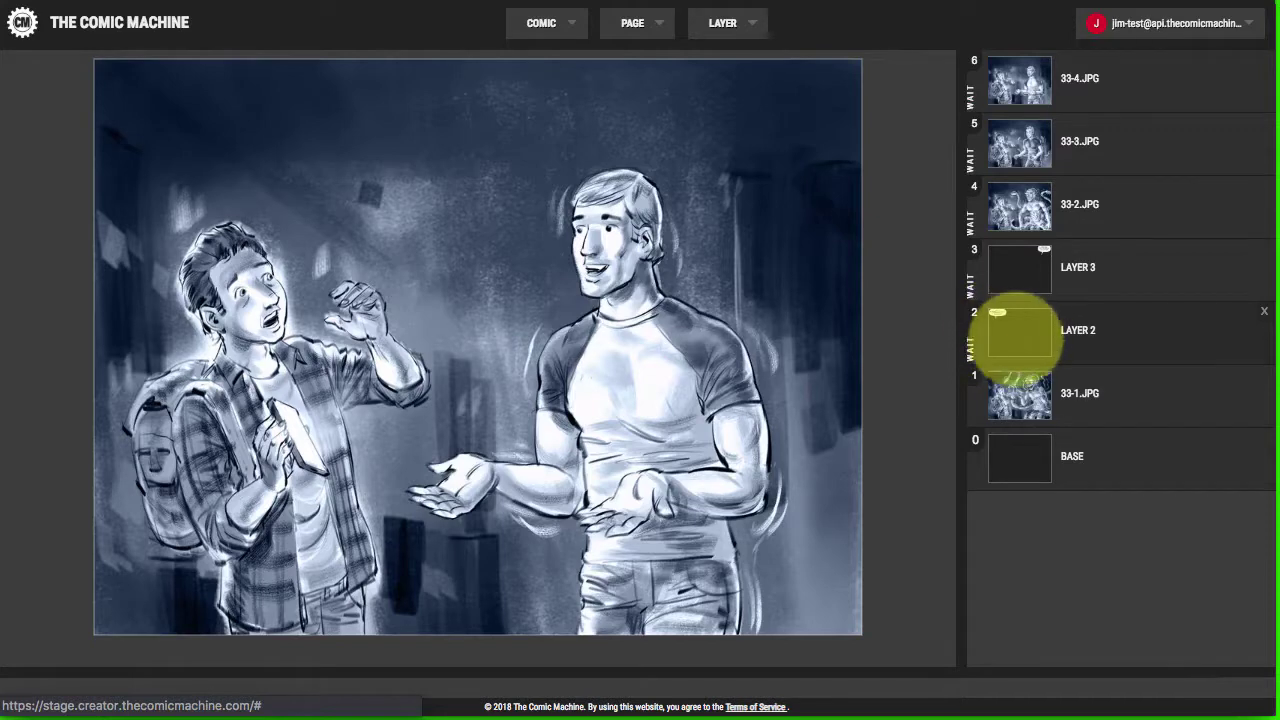
click(1015, 330)
scroll(1120, 394, down, 3)
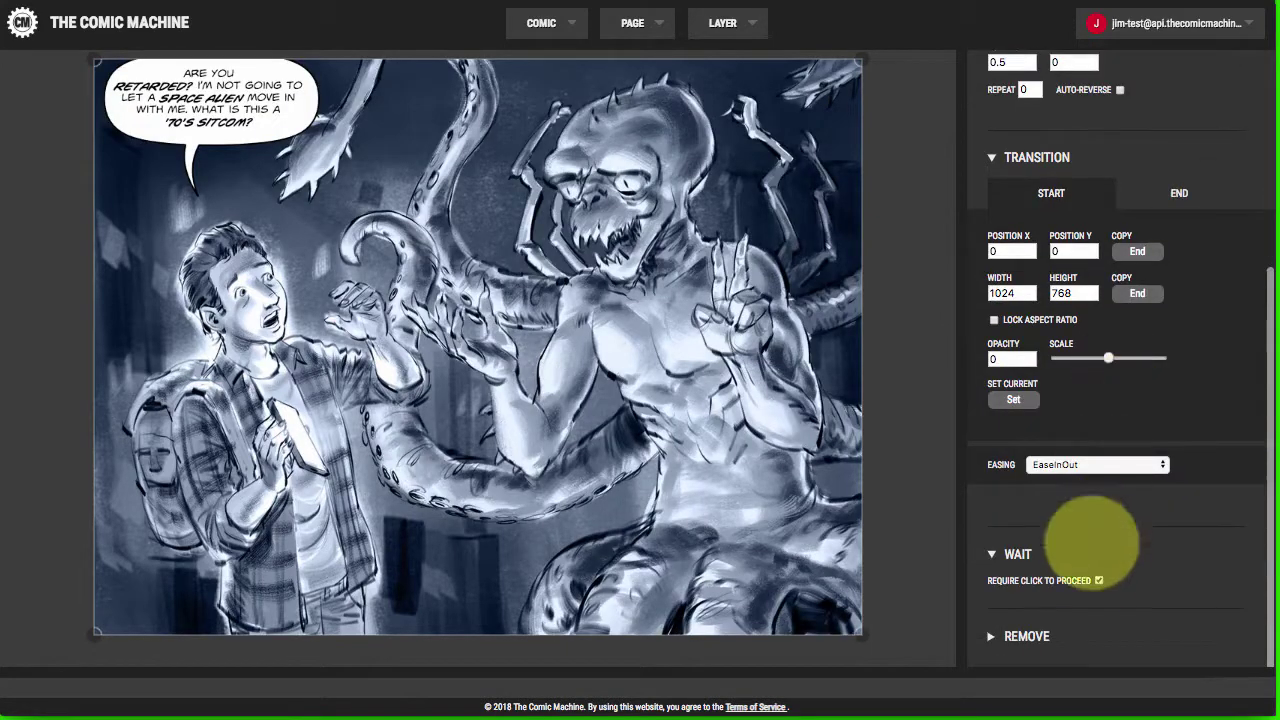
scroll(1175, 520, up, 3)
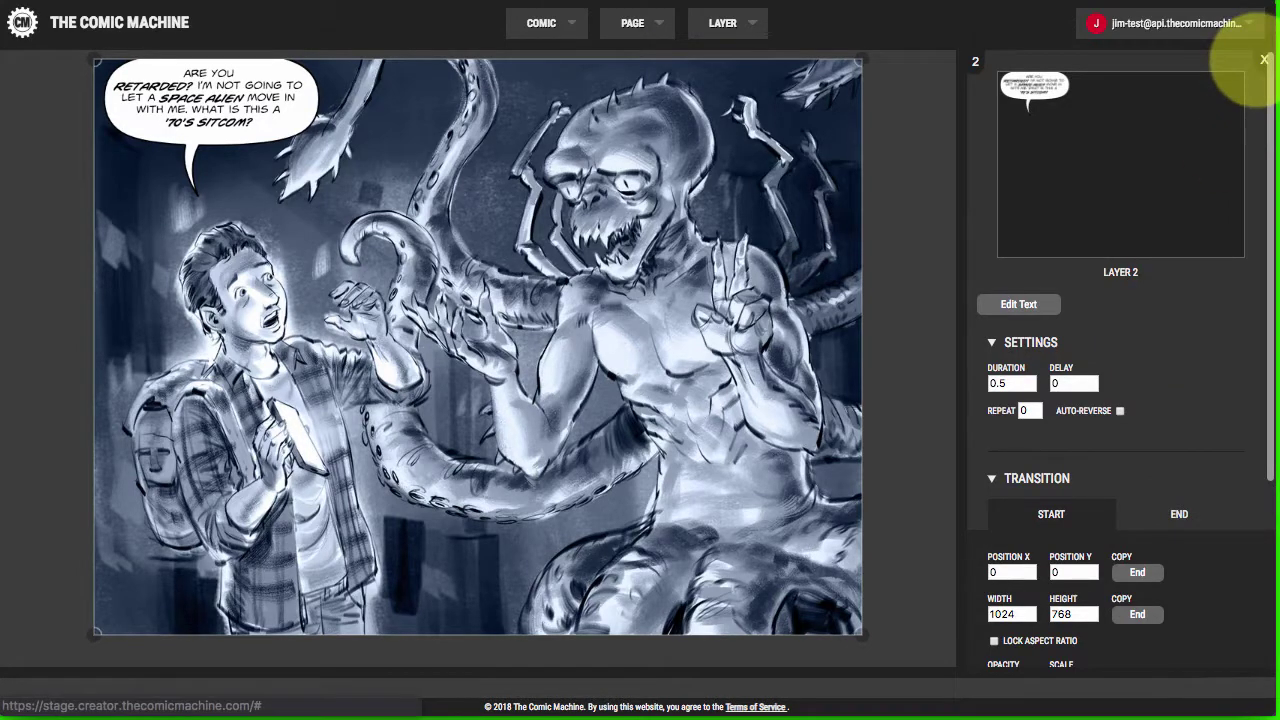
click(1262, 61)
Step: Review Layer 3's duration, transition and wait settings, leaving them as they are
click(1043, 270)
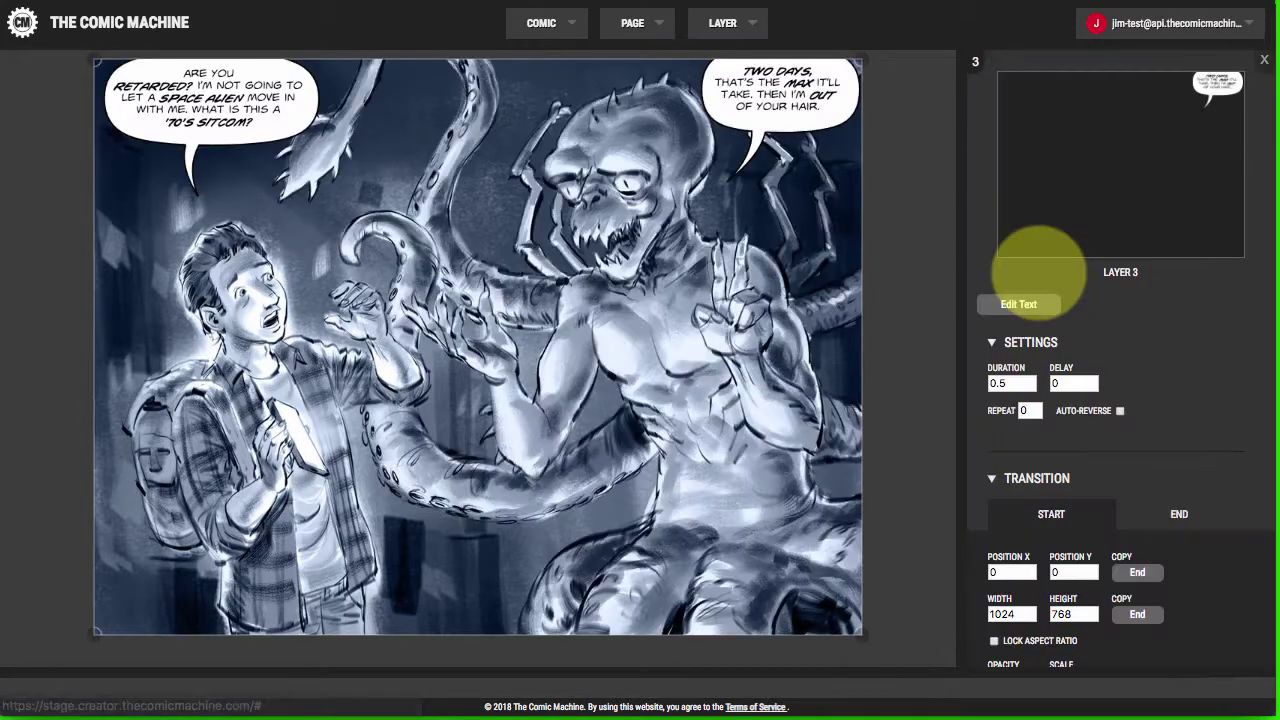
scroll(1060, 360, down, 1)
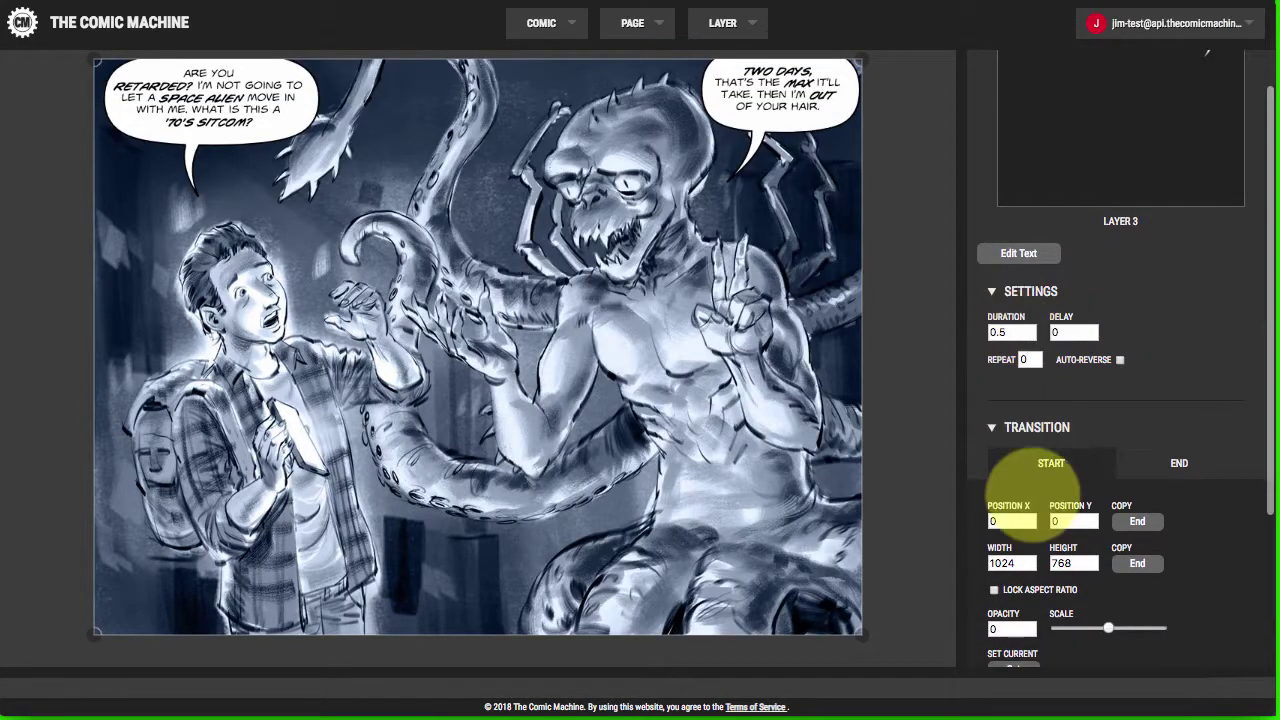
scroll(1030, 488, down, 2)
scroll(1020, 470, up, 3)
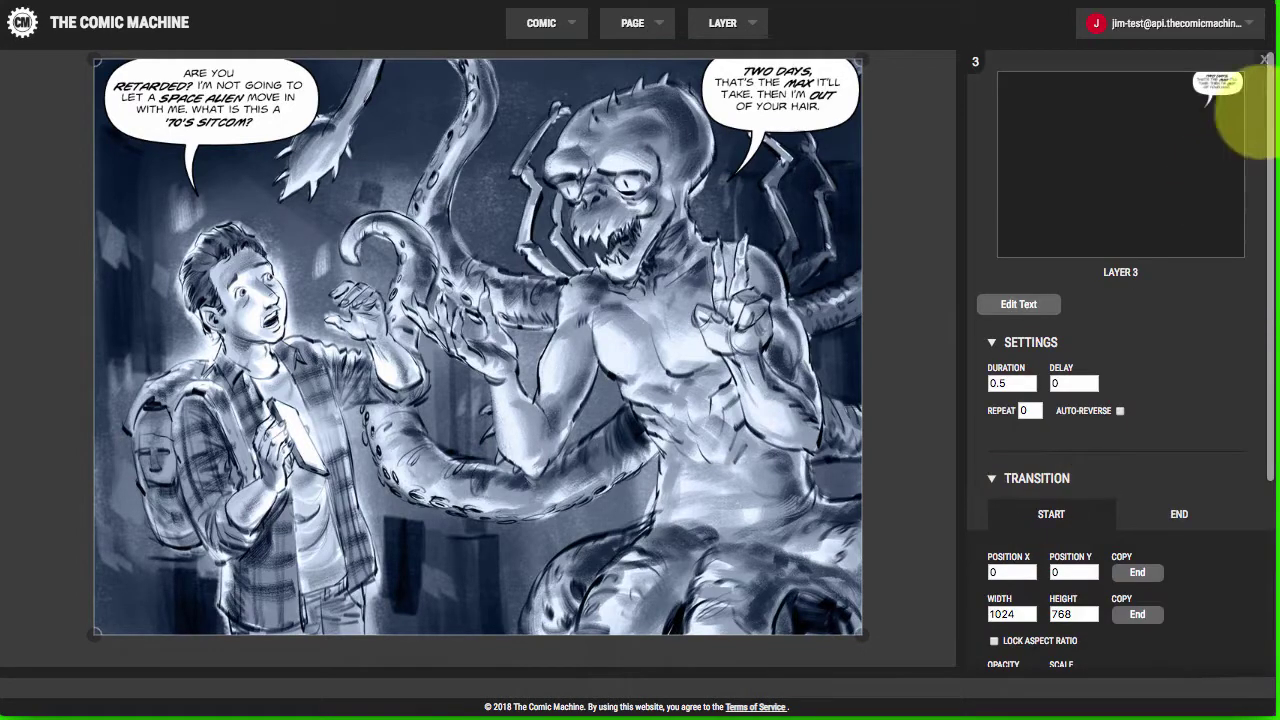
click(1257, 58)
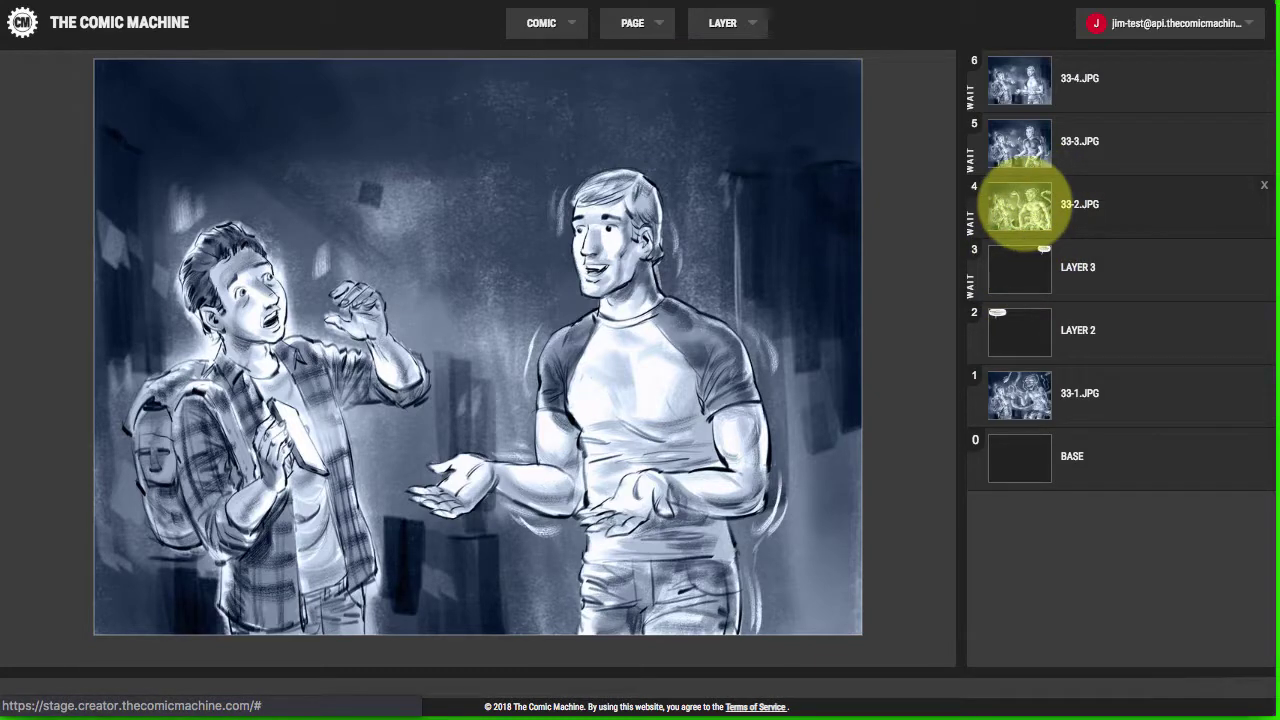
click(640, 26)
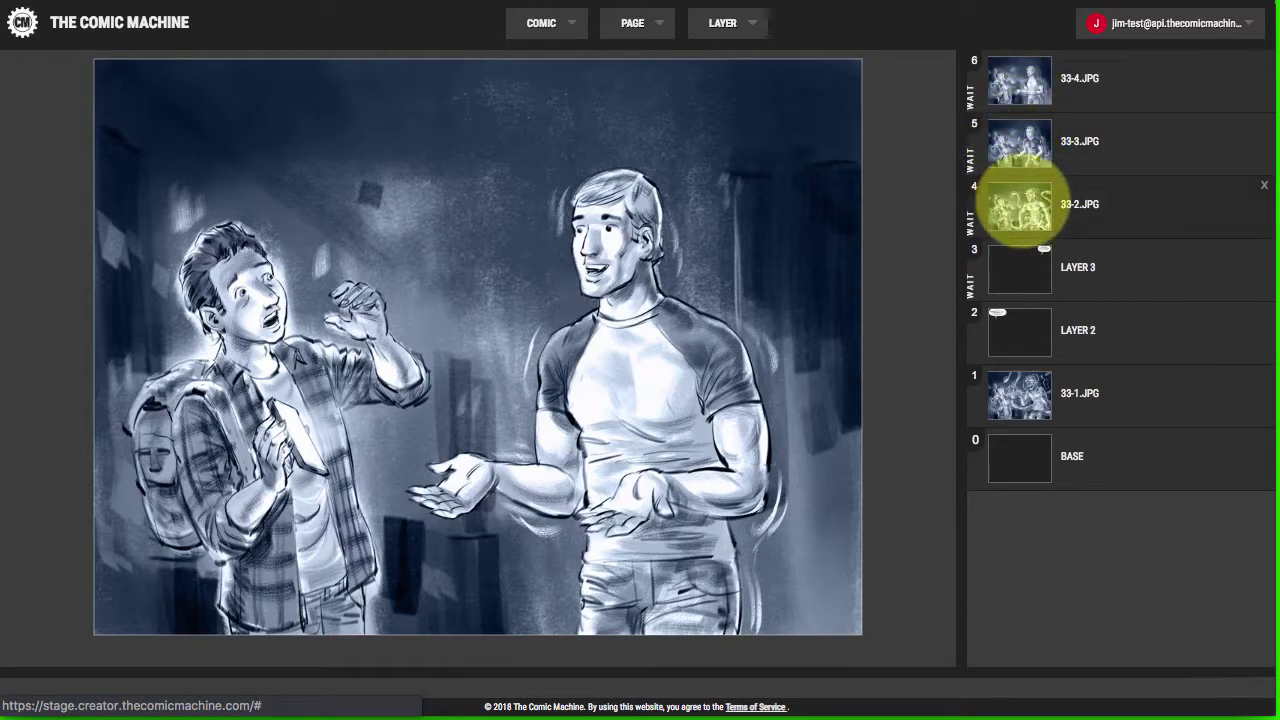
Step: Turn off the click-to-proceed requirement for the 33-2.jpg layer
click(1020, 207)
scroll(1100, 430, down, 5)
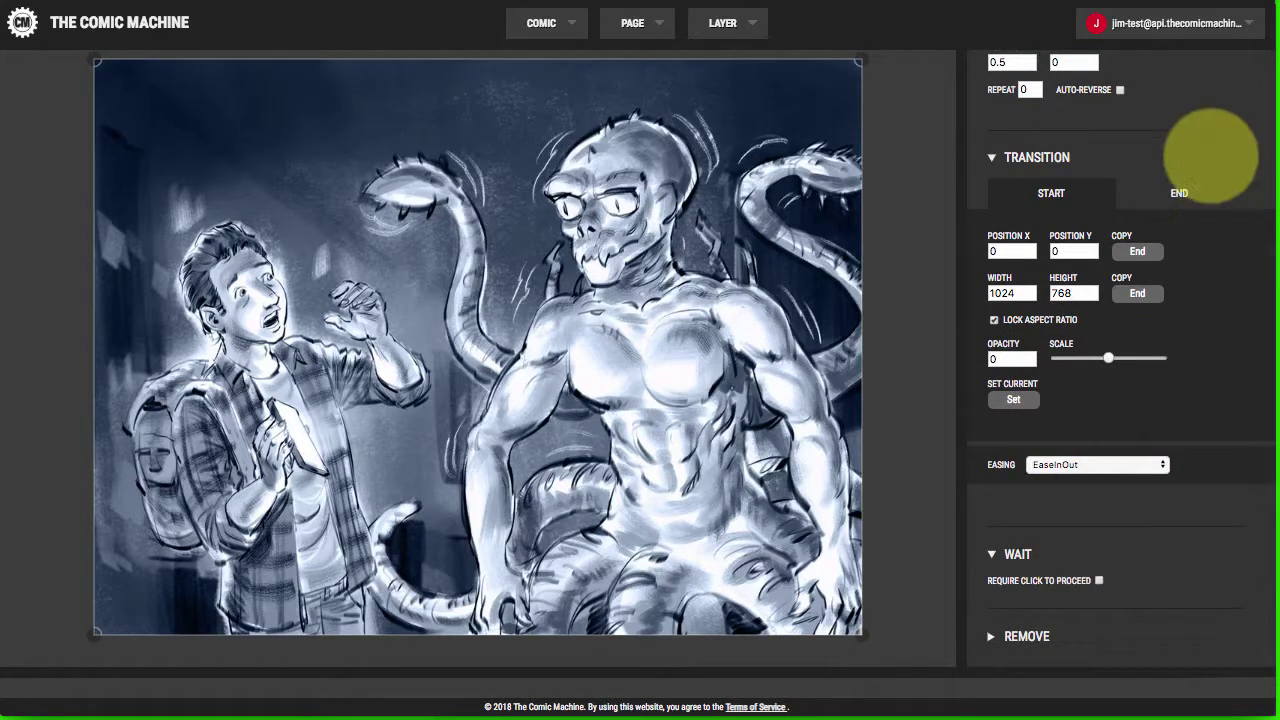
scroll(1200, 180, up, 5)
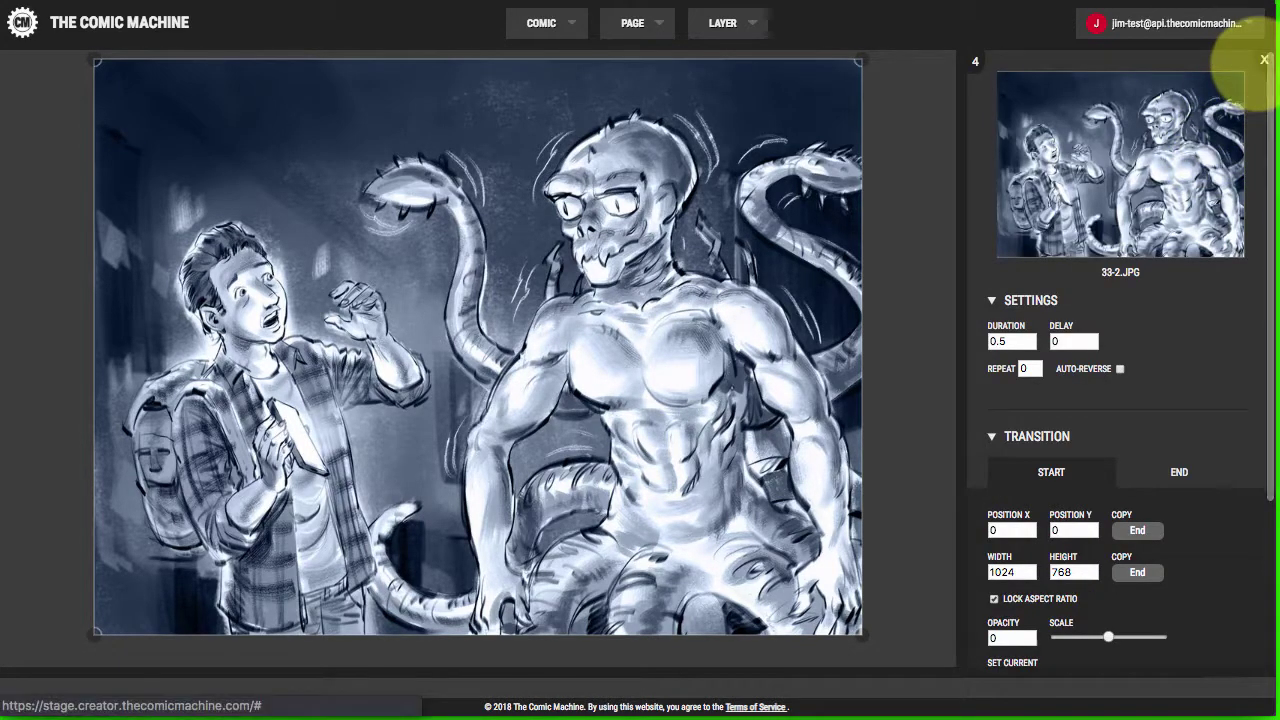
click(1264, 60)
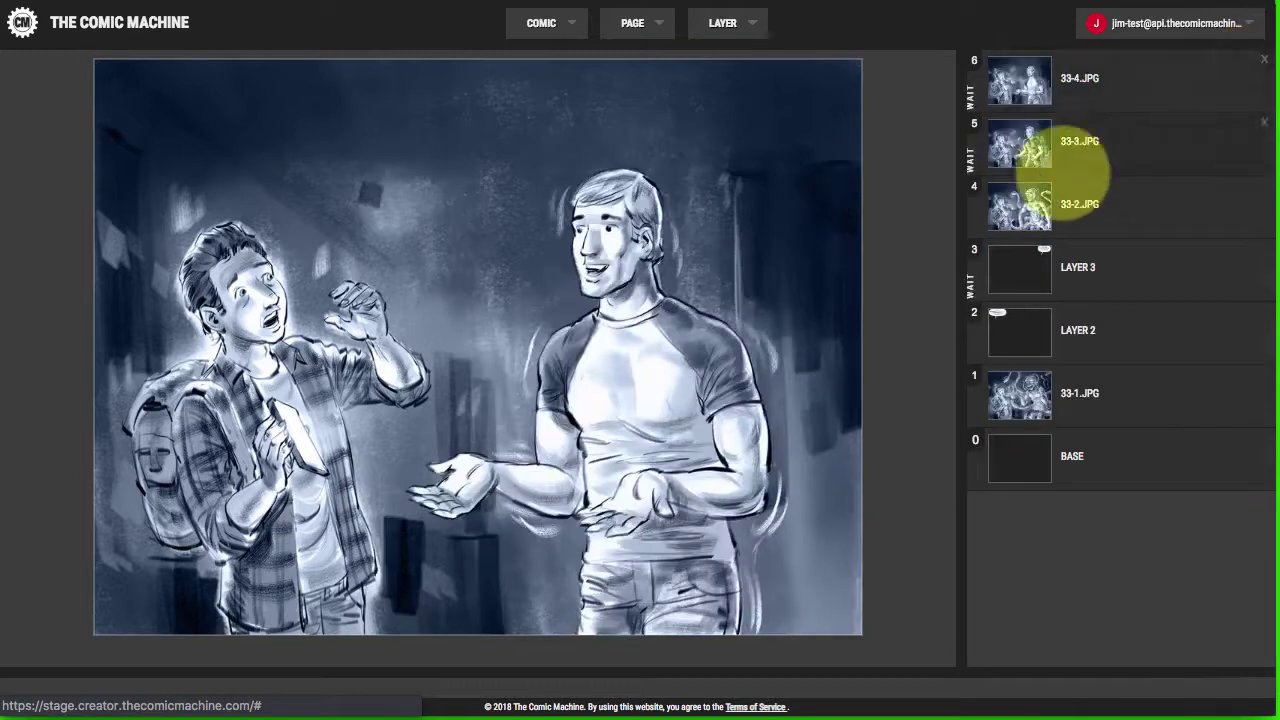
Step: Turn off the click-to-proceed requirement for the 33-3.jpg layer
click(1022, 144)
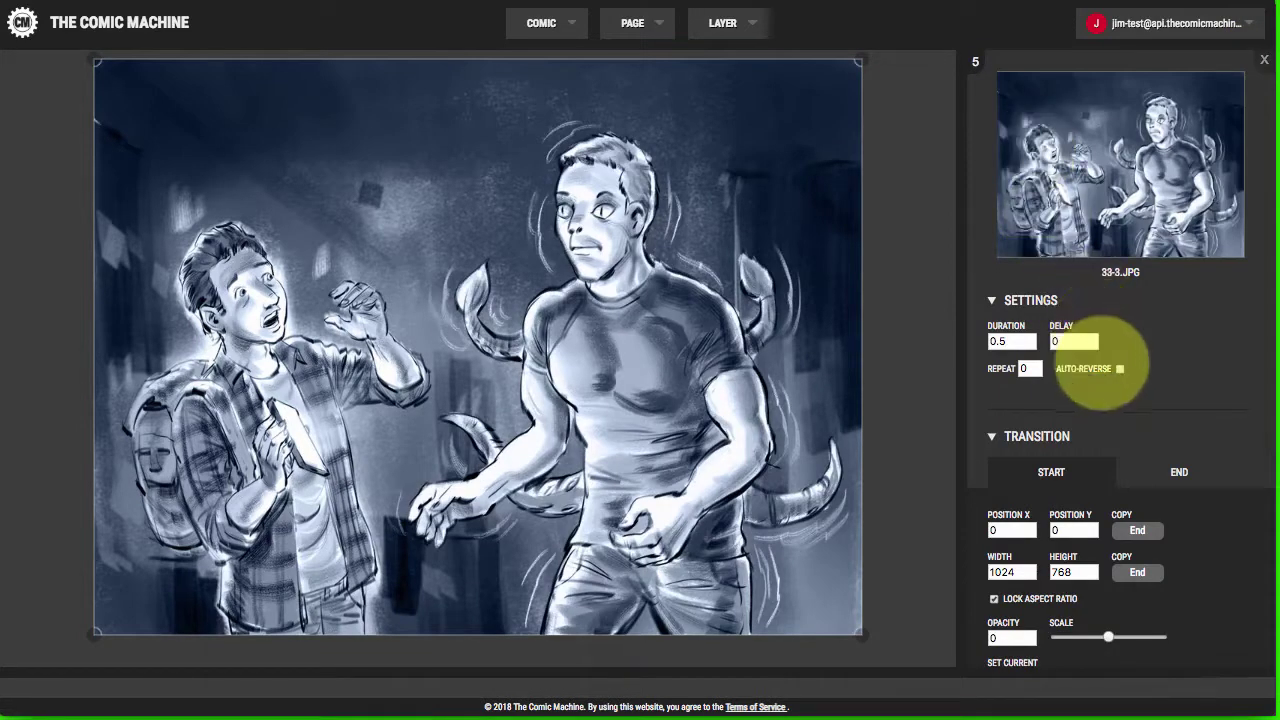
scroll(1095, 430, down, 3)
scroll(1087, 430, down, 1)
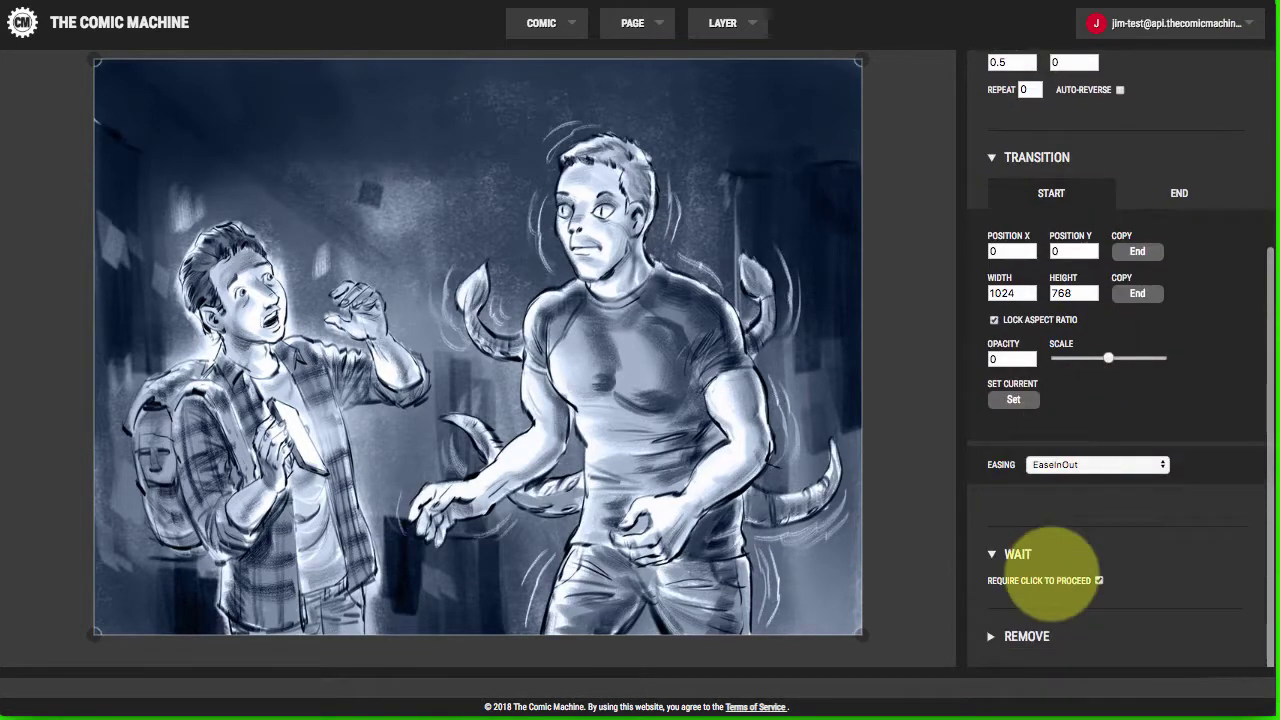
scroll(1194, 337, up, 5)
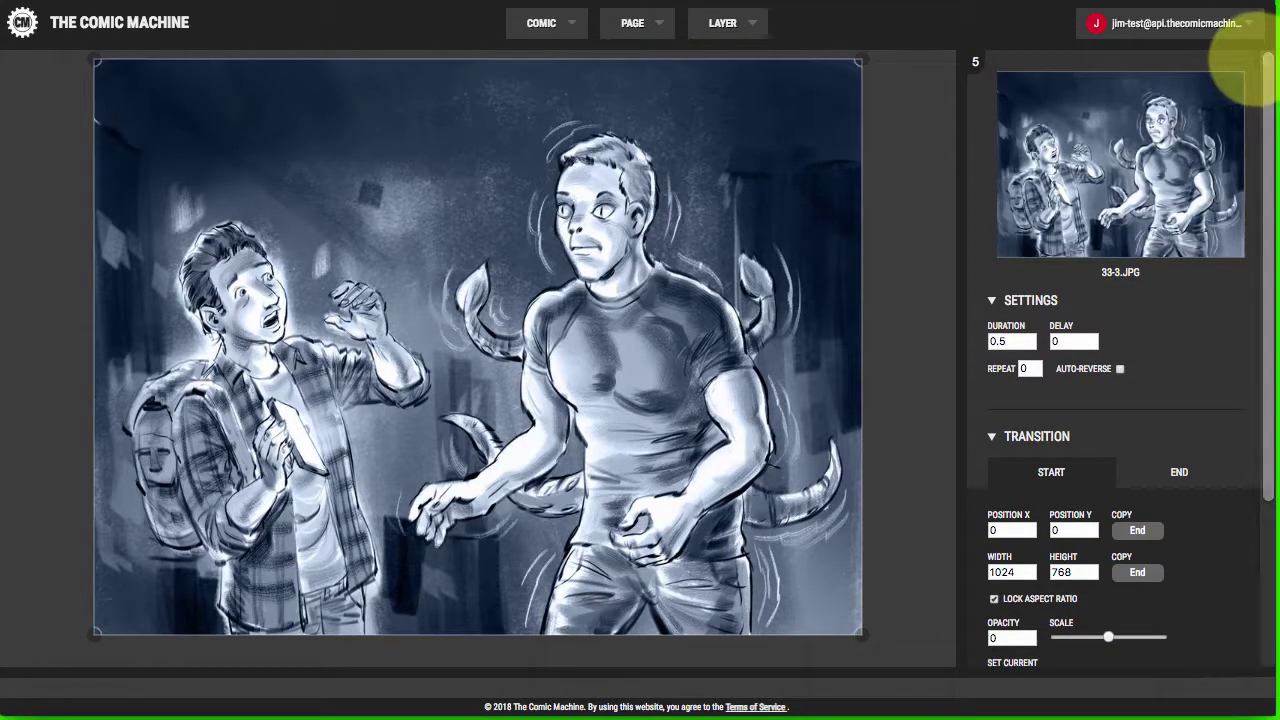
click(1264, 60)
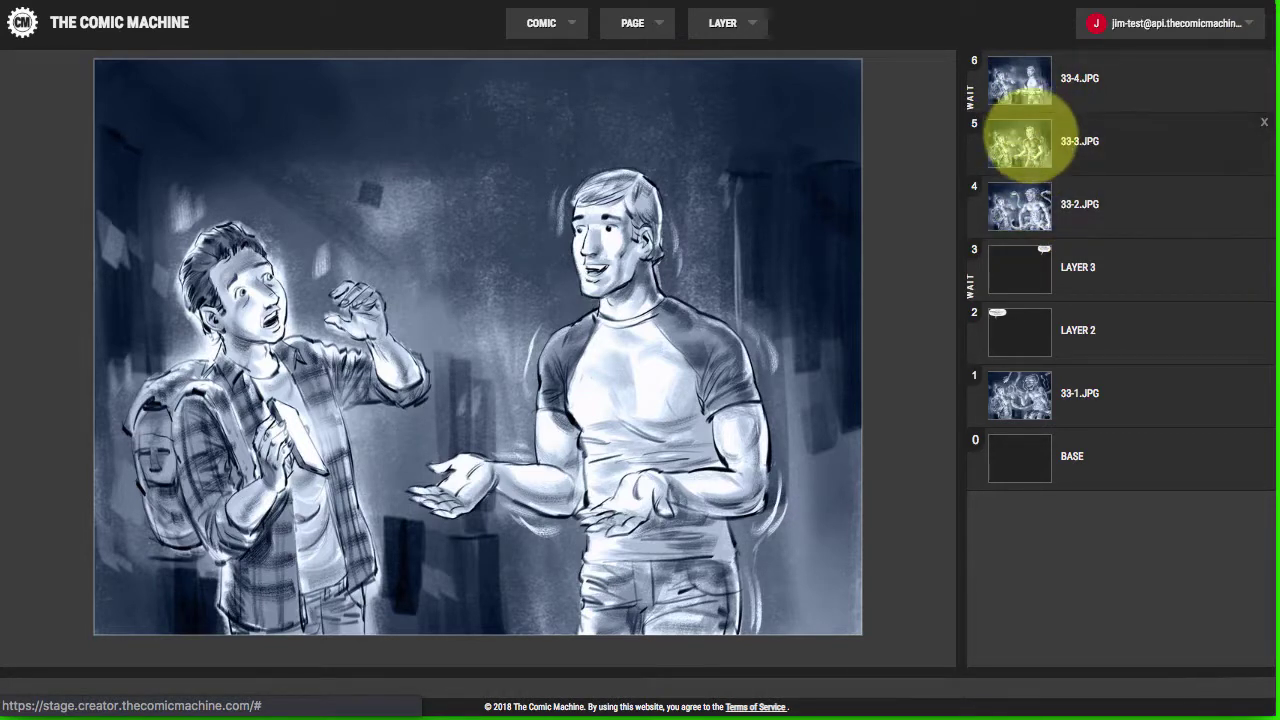
Step: Set the 33-3.jpg layer's delay to .5
click(1020, 143)
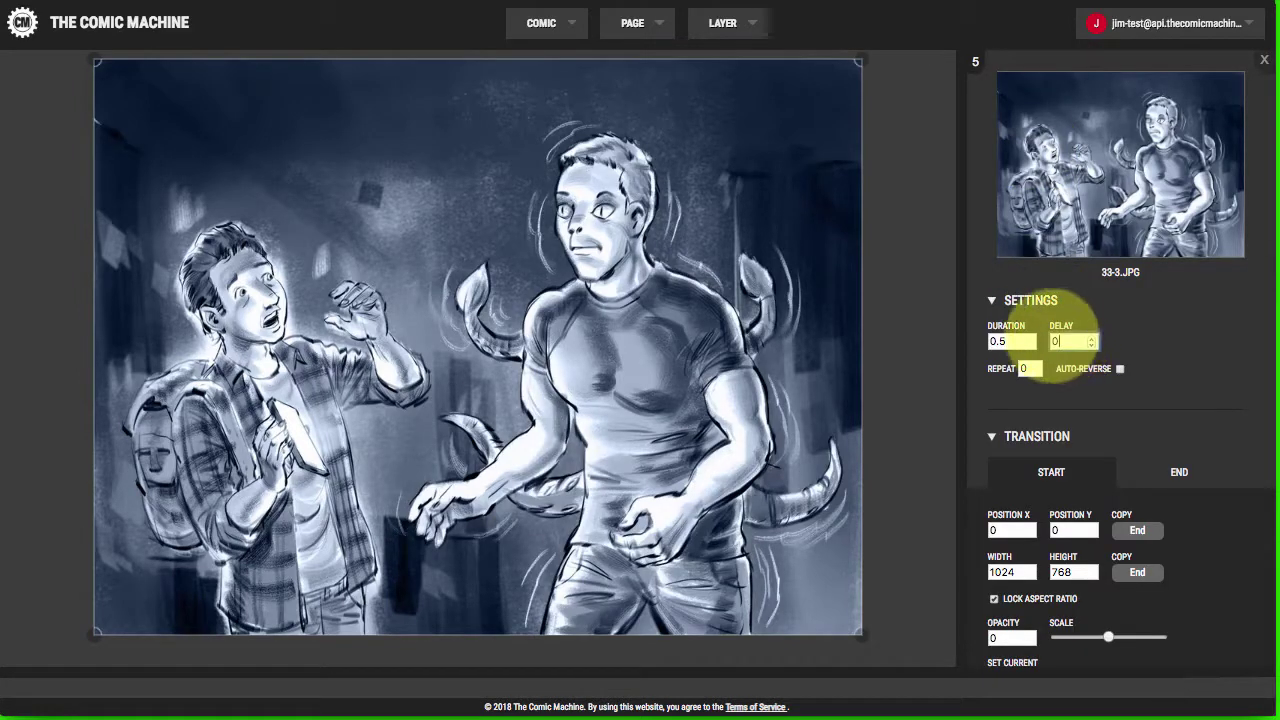
text(.5)
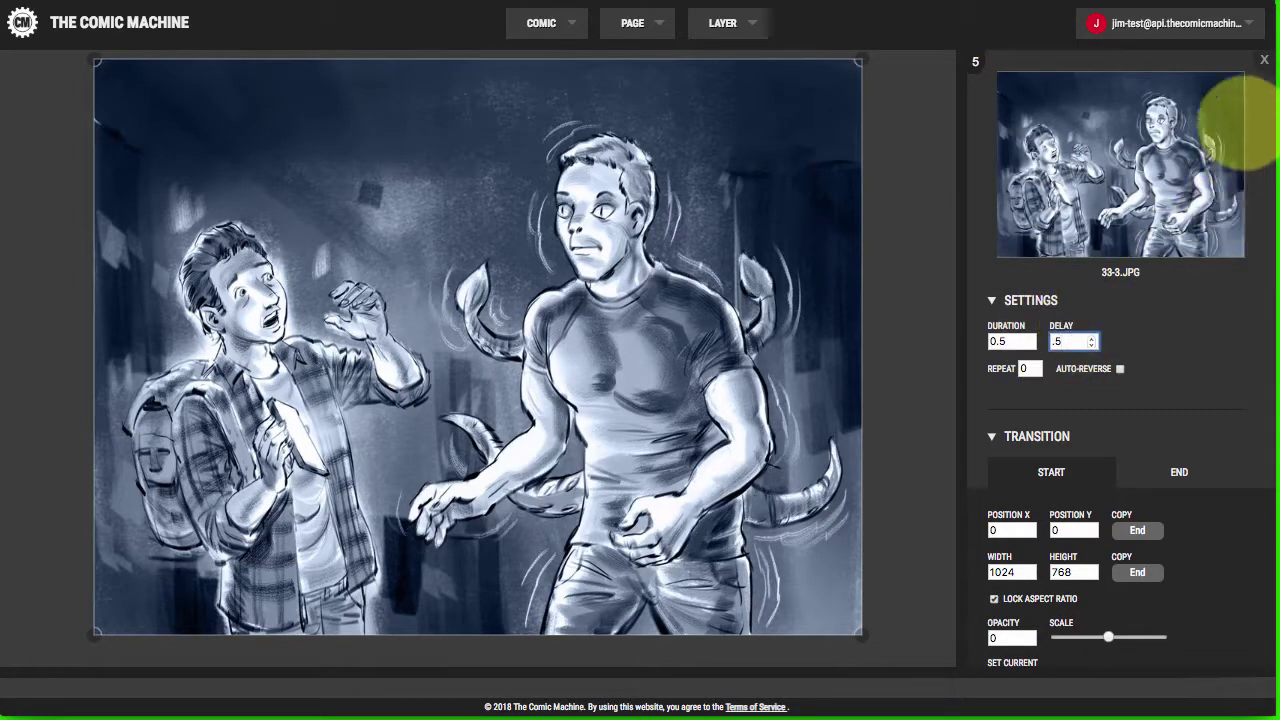
click(1264, 60)
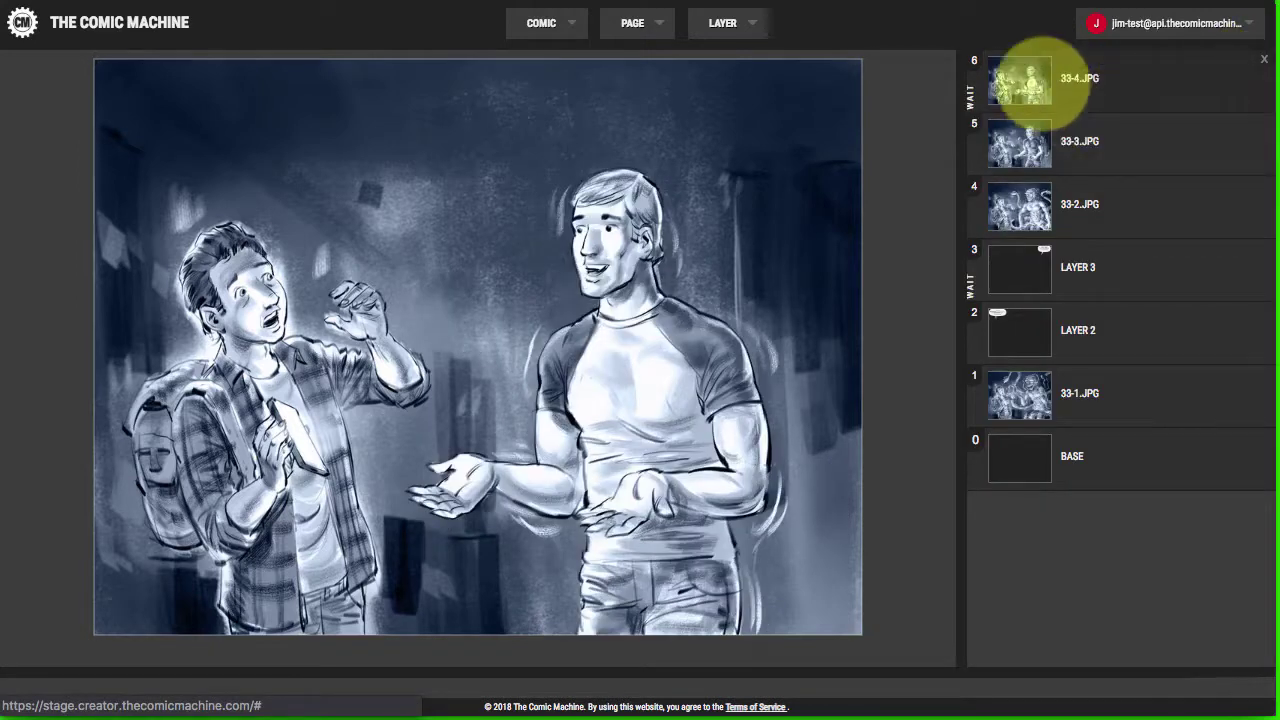
Step: Set the 33-4.jpg layer's delay to .5
click(1020, 80)
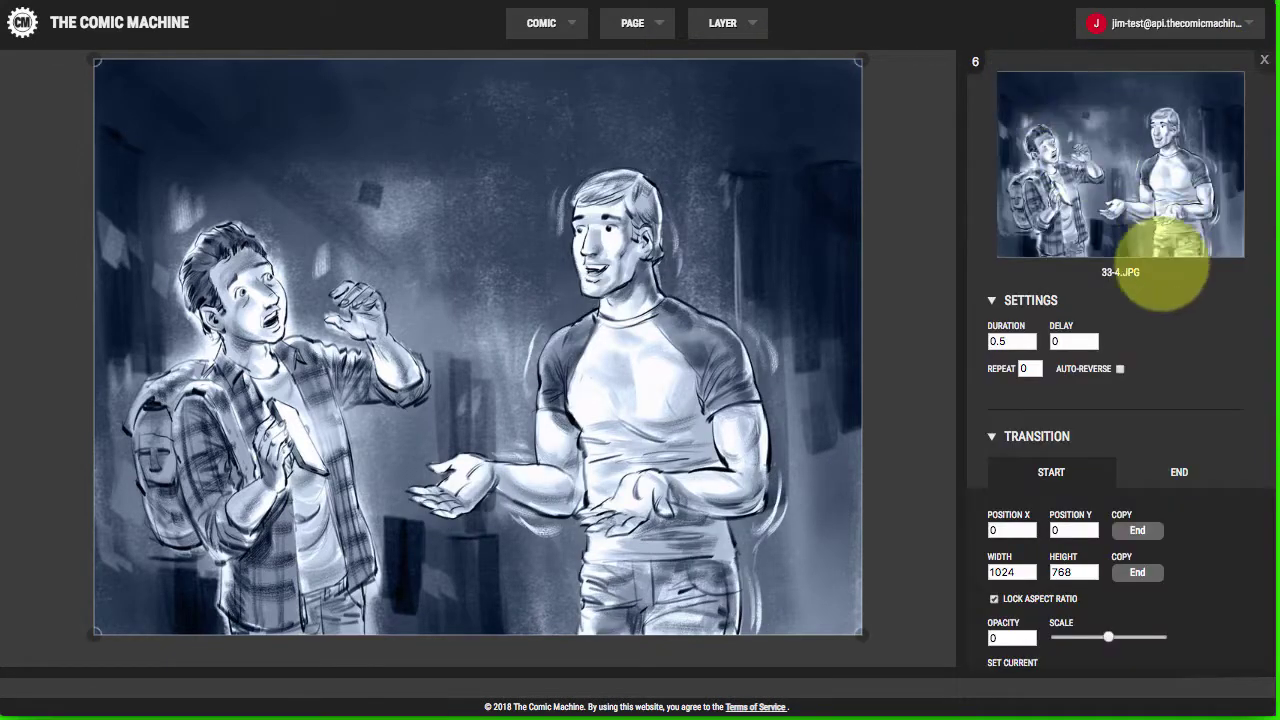
double_click(1072, 341)
text(.5)
click(1264, 60)
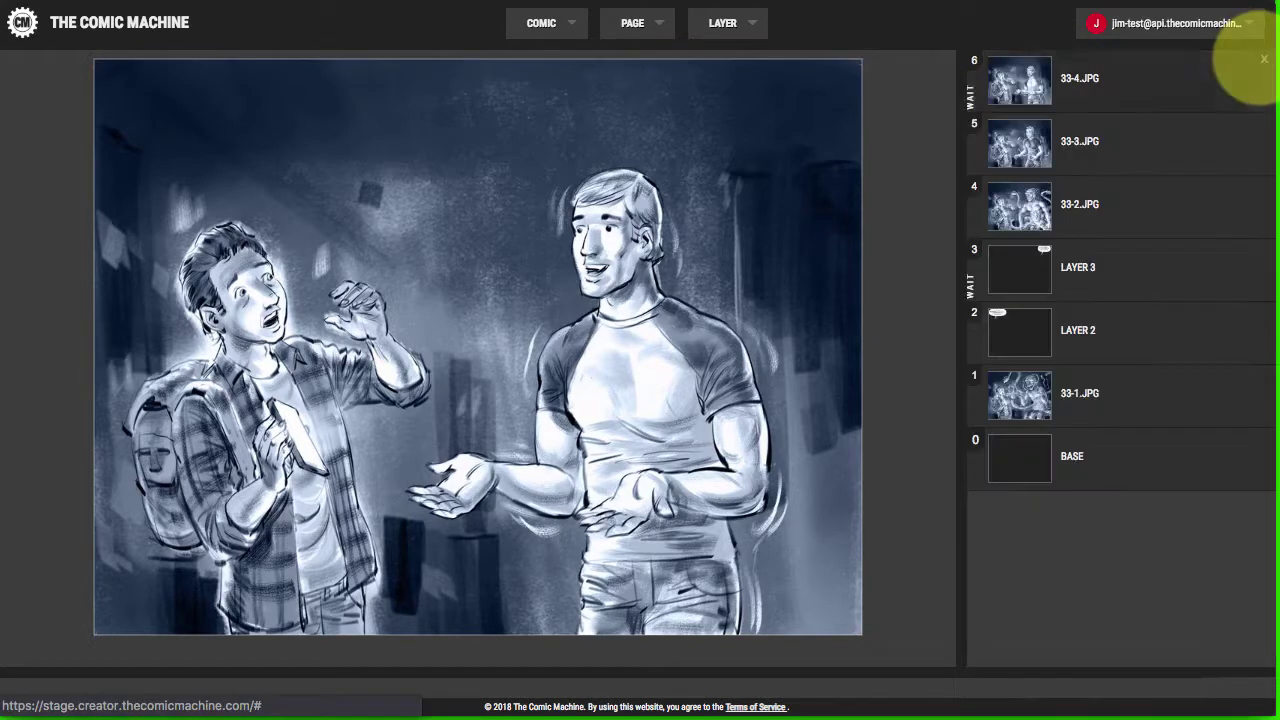
Step: Preview the page and advance past the first two speech bubbles to play the alien's transformation
click(640, 24)
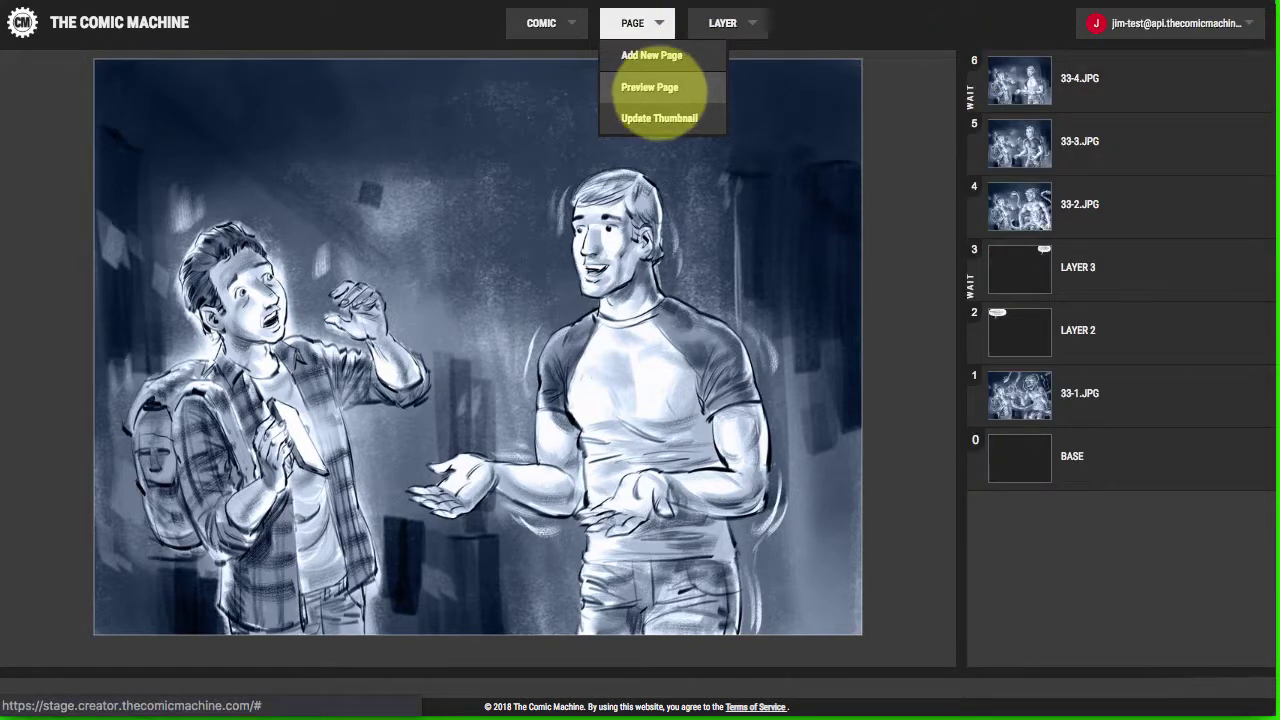
click(543, 24)
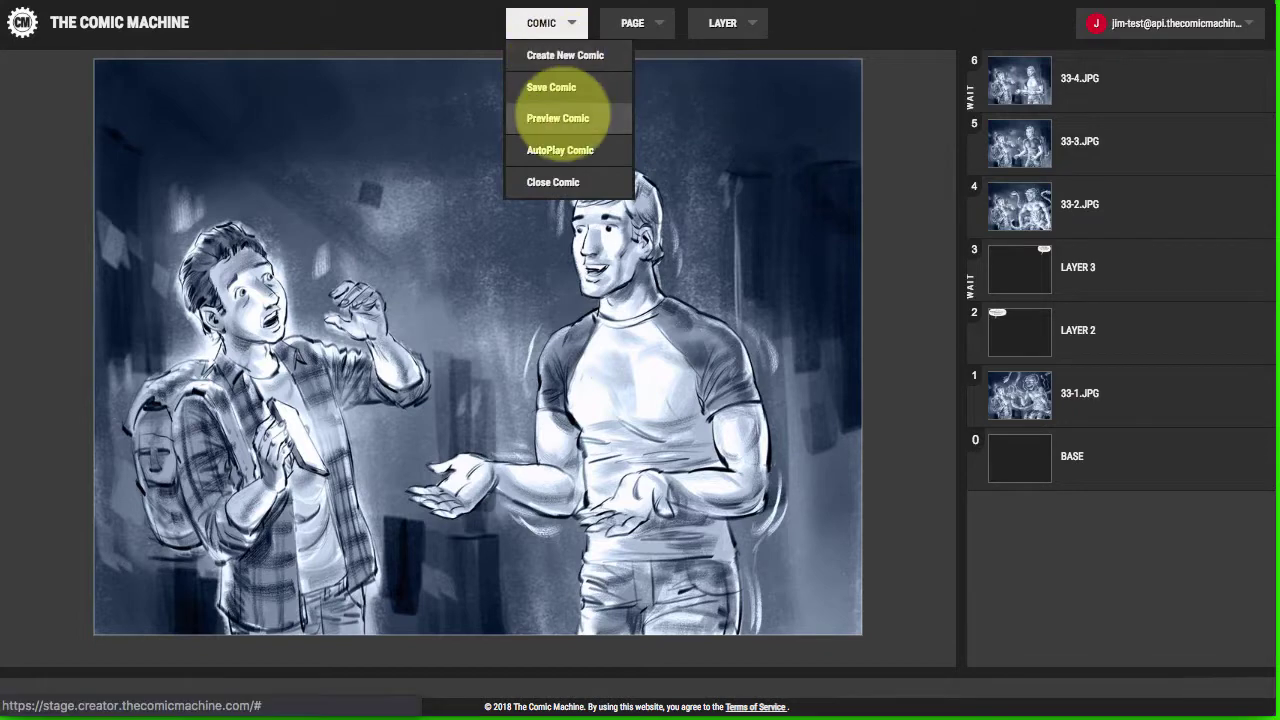
click(638, 24)
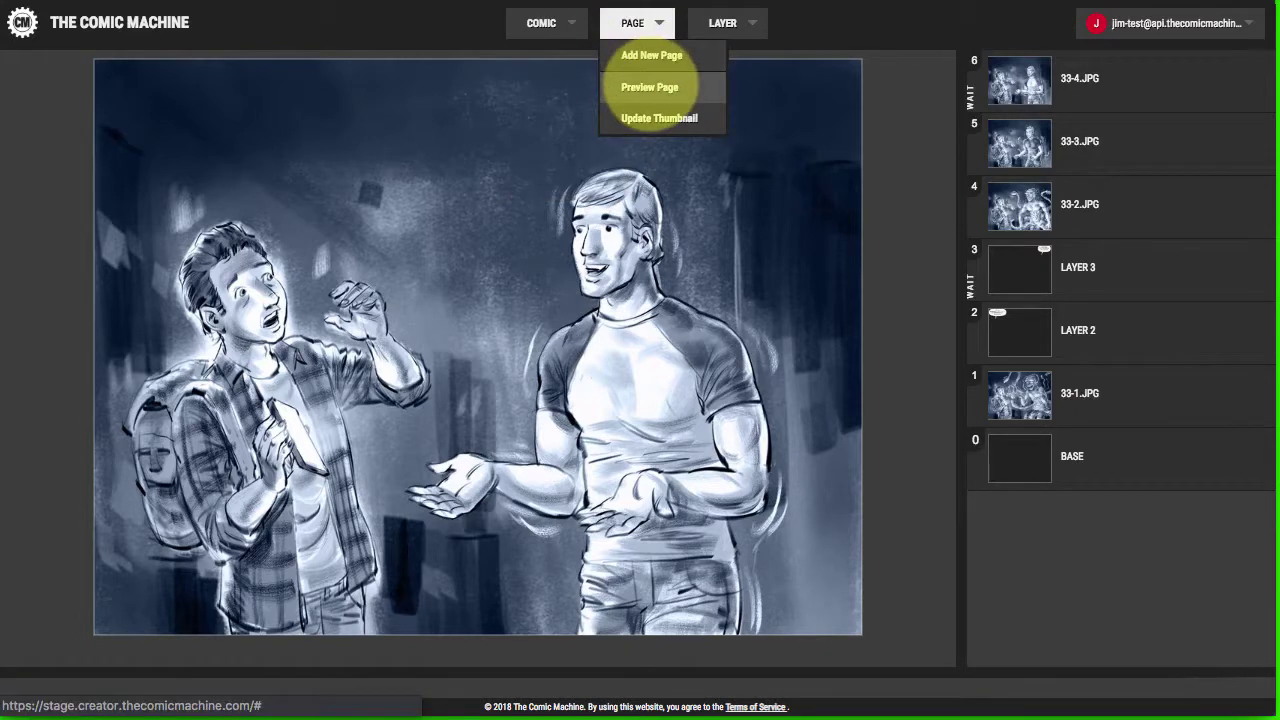
click(650, 87)
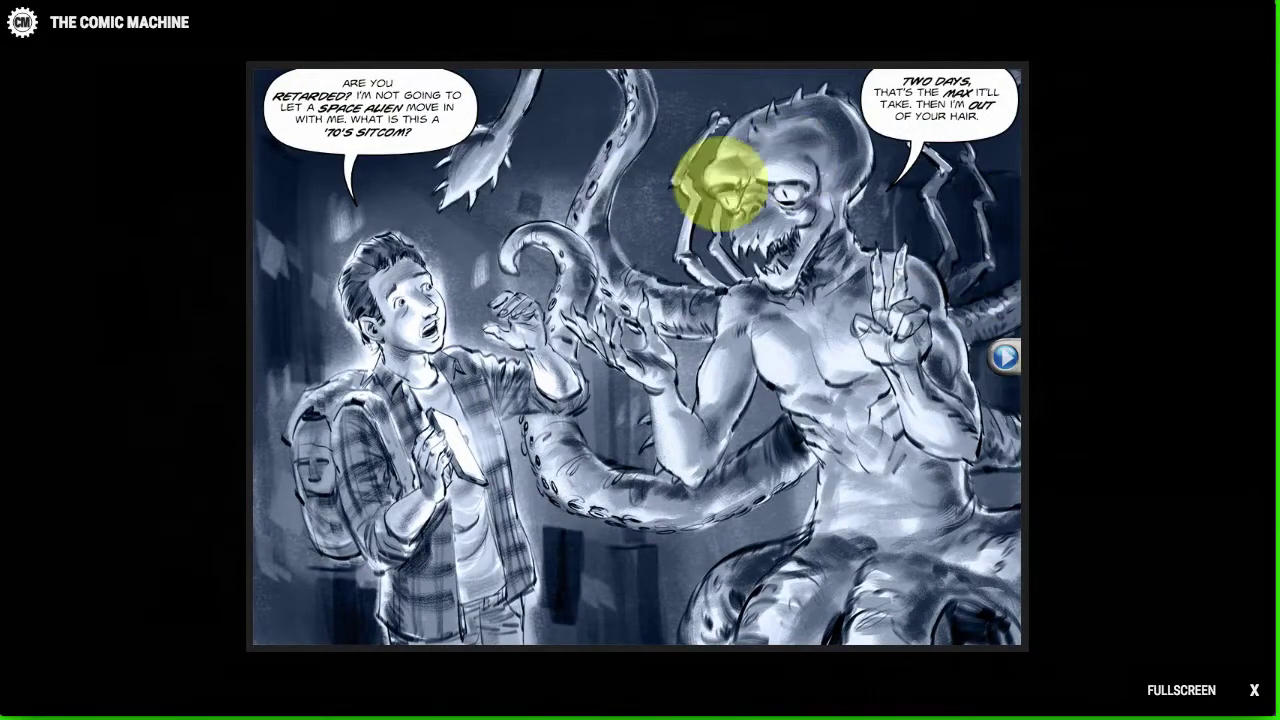
click(1005, 358)
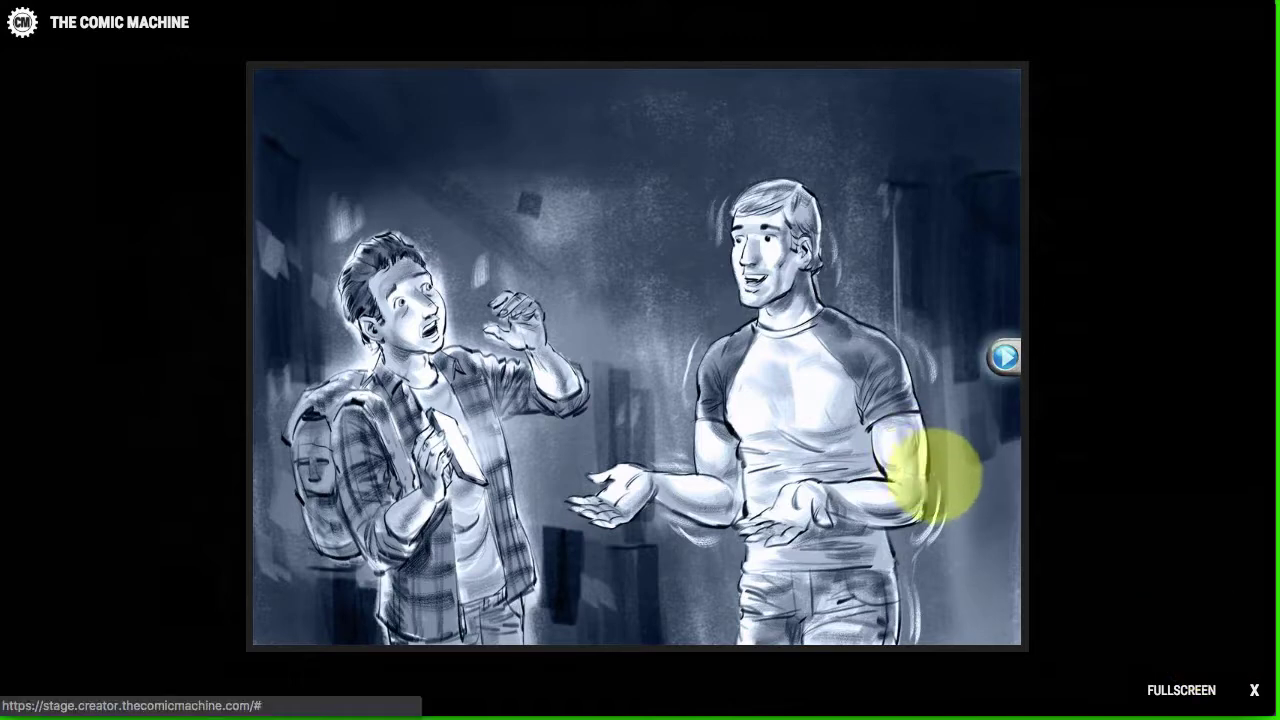
click(935, 478)
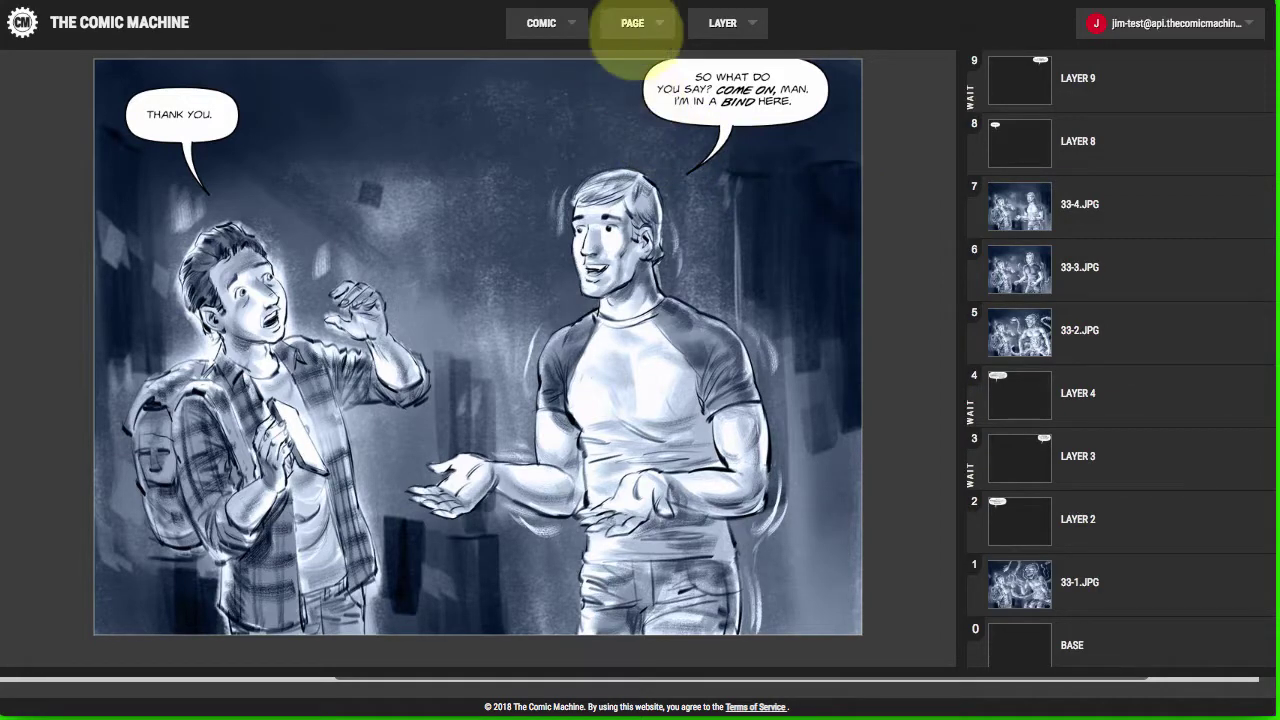
Step: Preview the page in fullscreen and advance through the speech bubbles into the transformation sequence
click(622, 22)
click(623, 83)
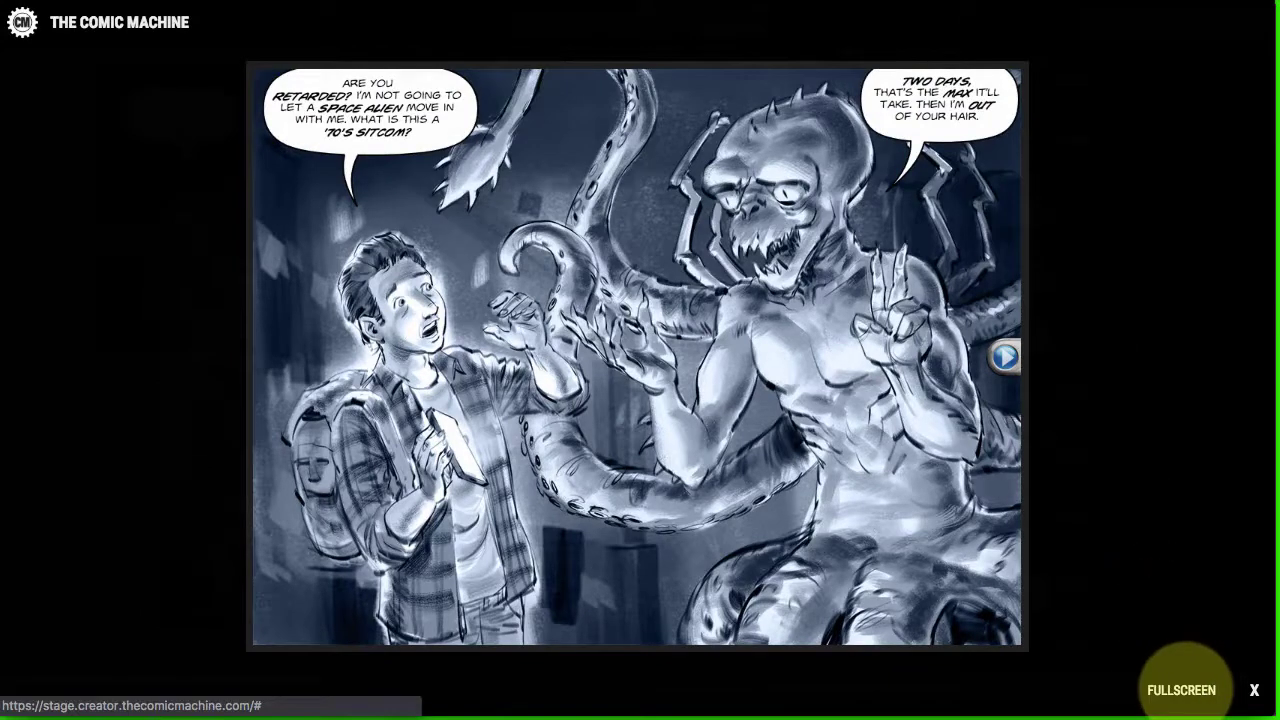
click(1180, 686)
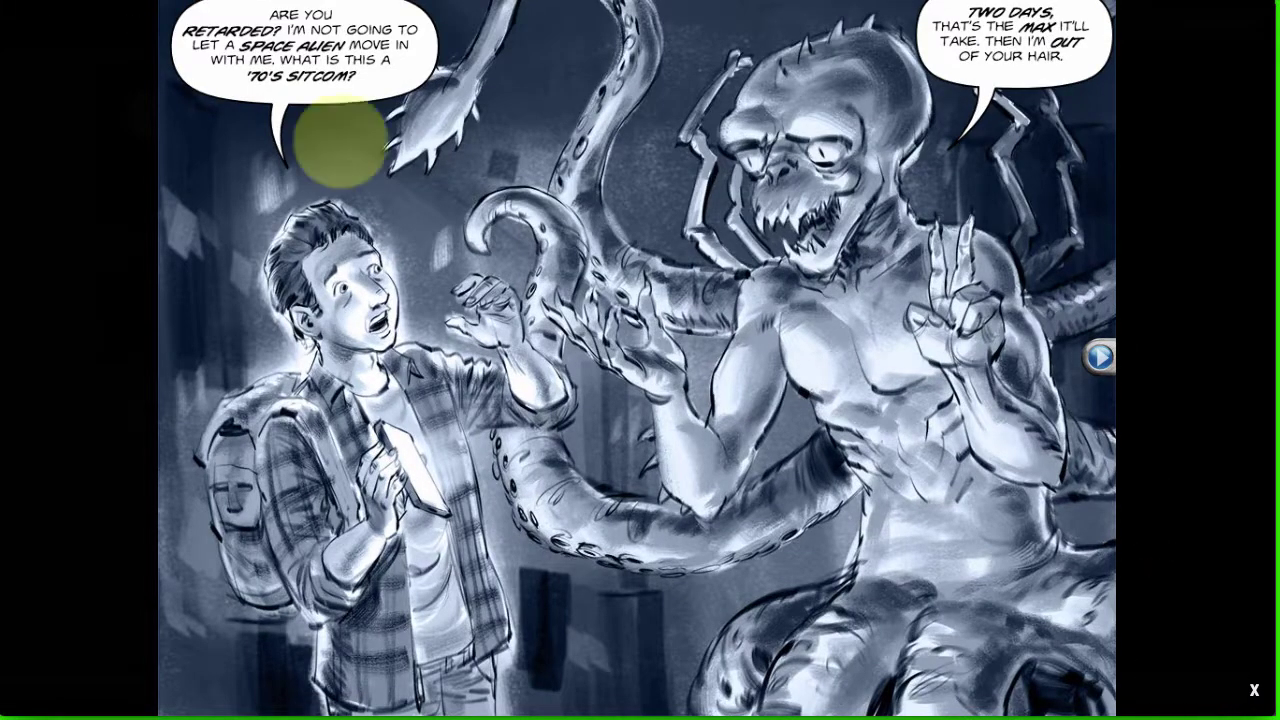
click(1100, 357)
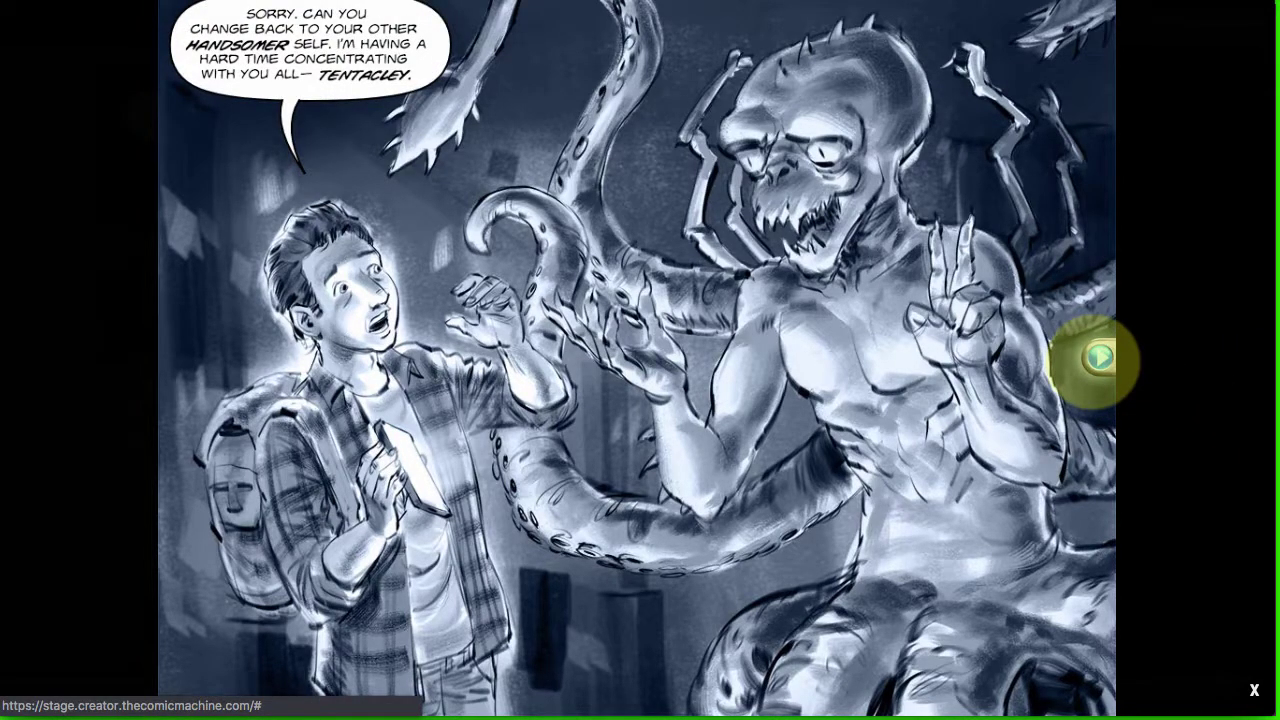
click(1100, 357)
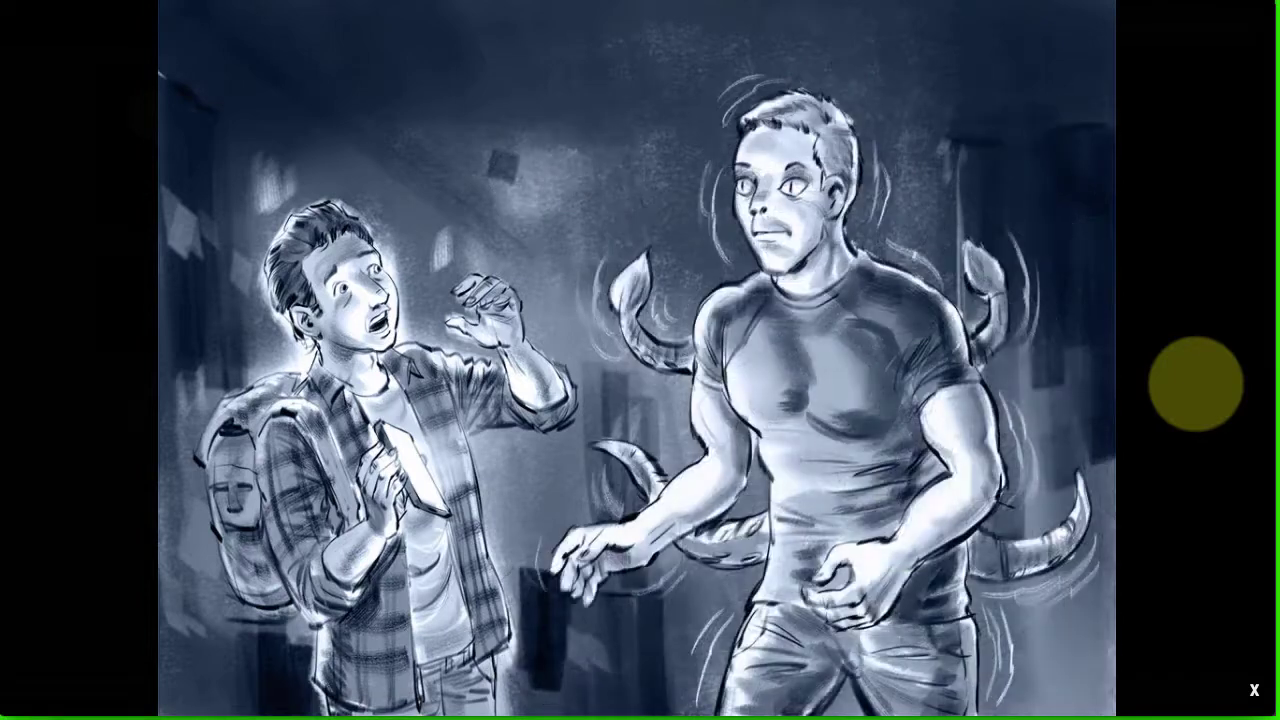